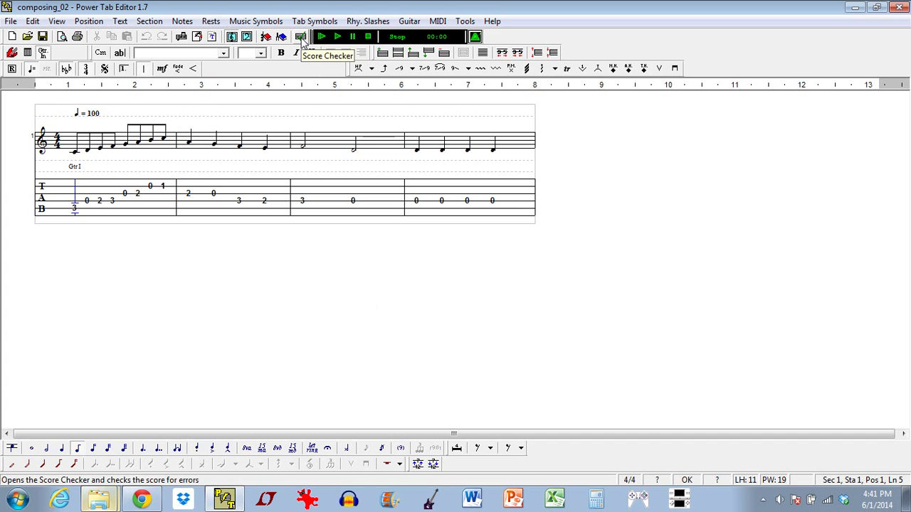
# Step: Run the Score Checker on the score, review the listed errors, and close it
pyautogui.click(300, 37)
pyautogui.moveTo(422, 150); pyautogui.dragTo(508, 229)
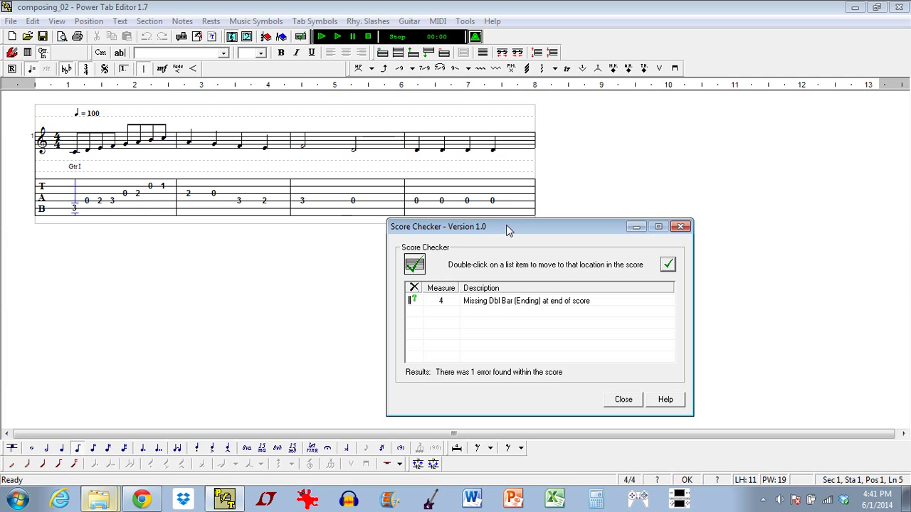
pyautogui.moveTo(508, 229); pyautogui.dragTo(512, 235)
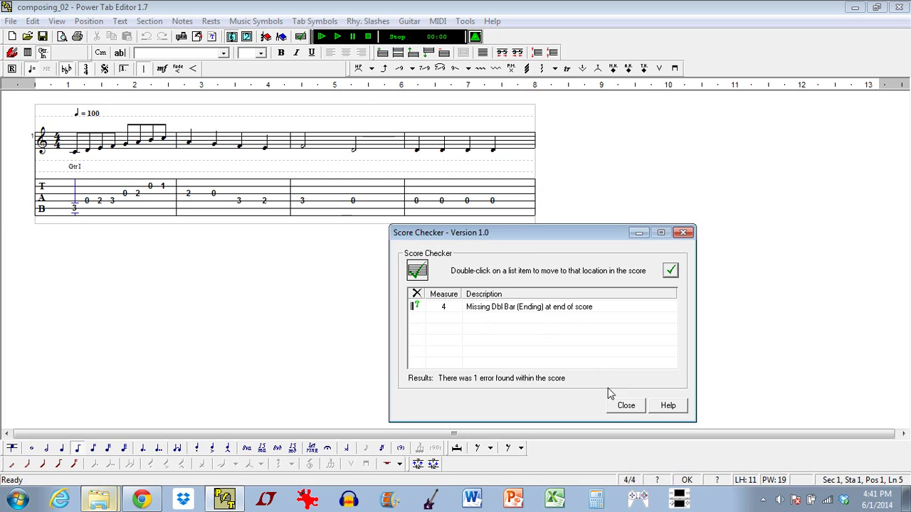
pyautogui.click(624, 406)
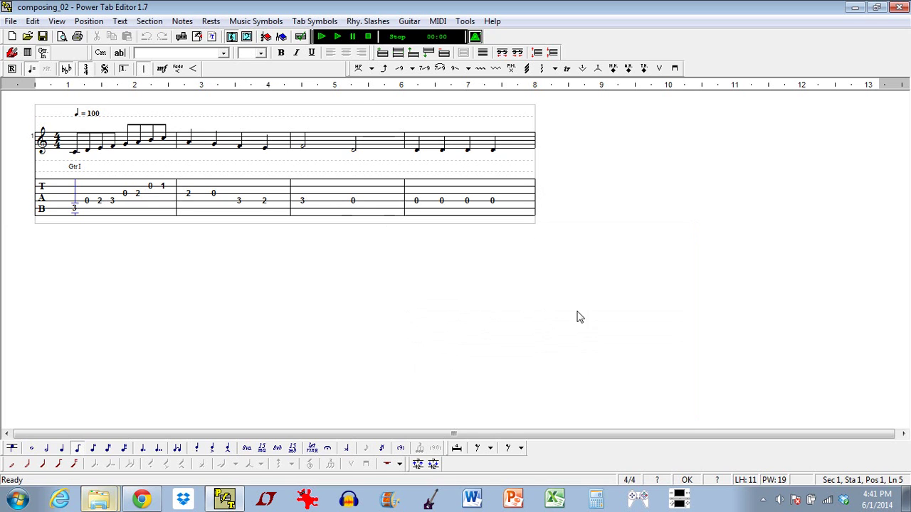
# Step: Change the bar line at the end of the fourth measure to the double bar (ending) type
pyautogui.click(535, 200)
pyautogui.doubleClick(535, 199)
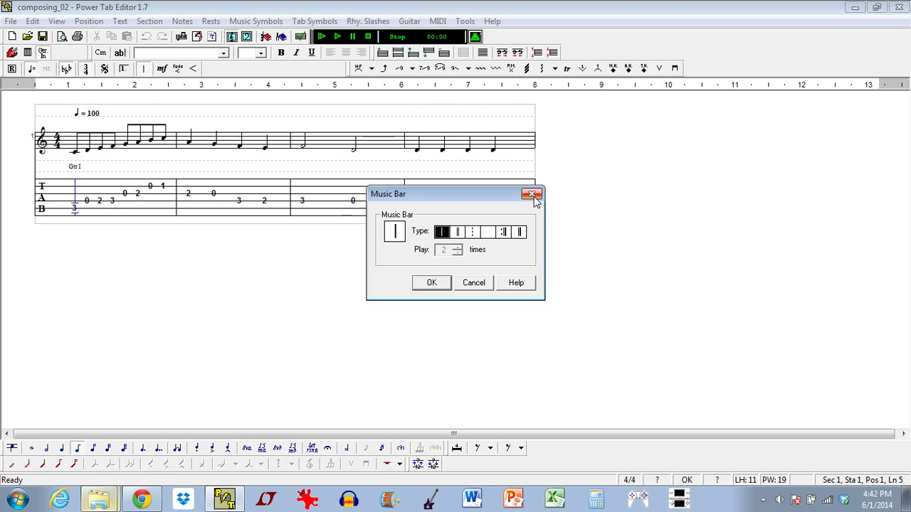
pyautogui.moveTo(436, 199); pyautogui.dragTo(499, 183)
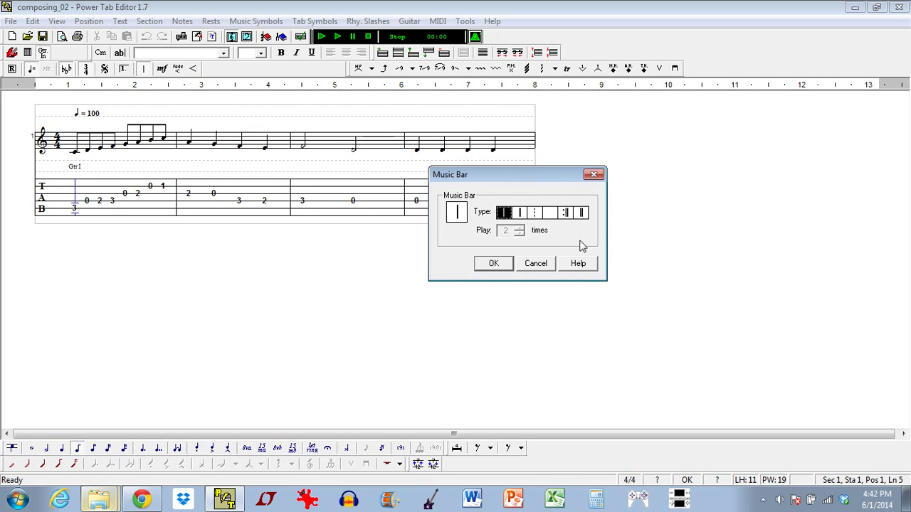
pyautogui.click(581, 213)
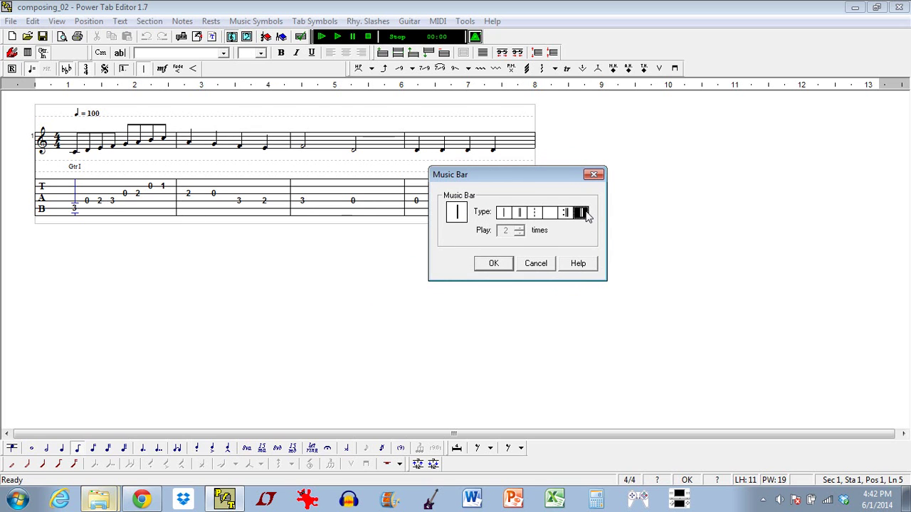
pyautogui.click(503, 263)
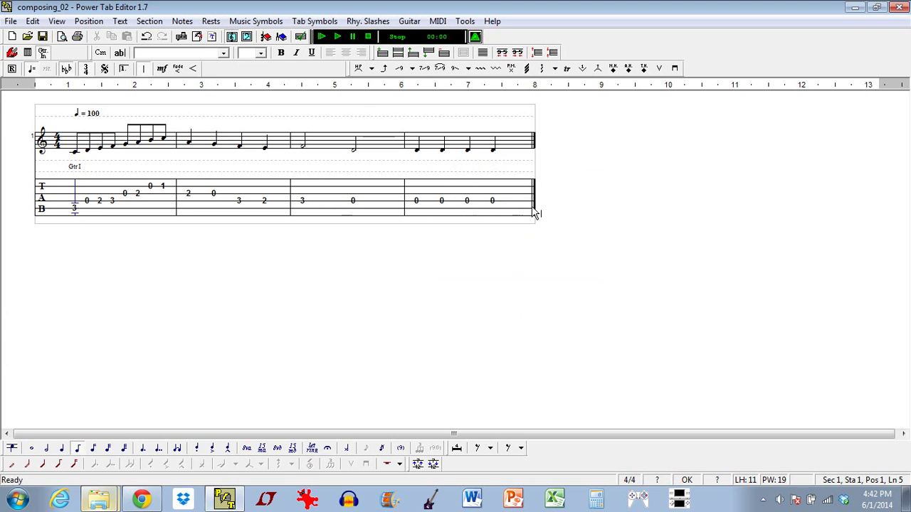
# Step: Recheck the score for errors with the Score Checker and close the results
pyautogui.click(301, 37)
pyautogui.moveTo(421, 154); pyautogui.dragTo(539, 235)
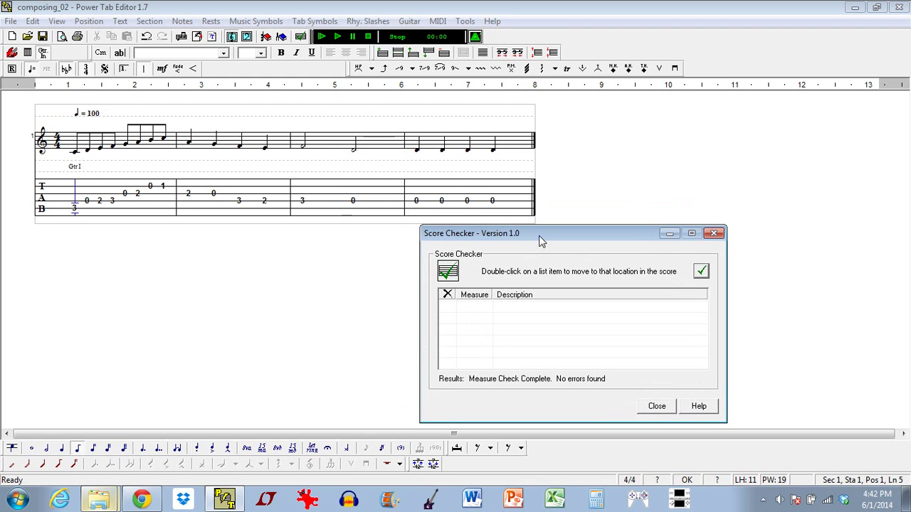
pyautogui.click(653, 406)
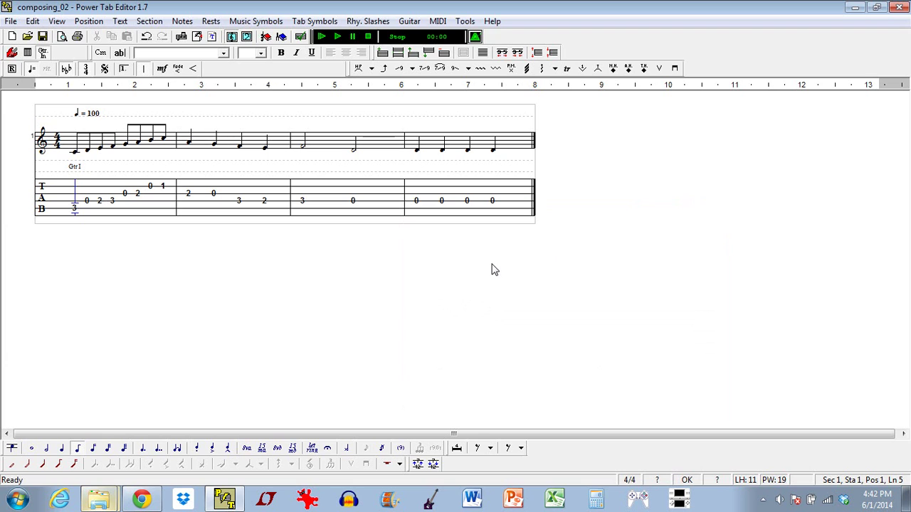
# Step: Change the bar line at the end of the fourth measure back to a single bar
pyautogui.doubleClick(537, 199)
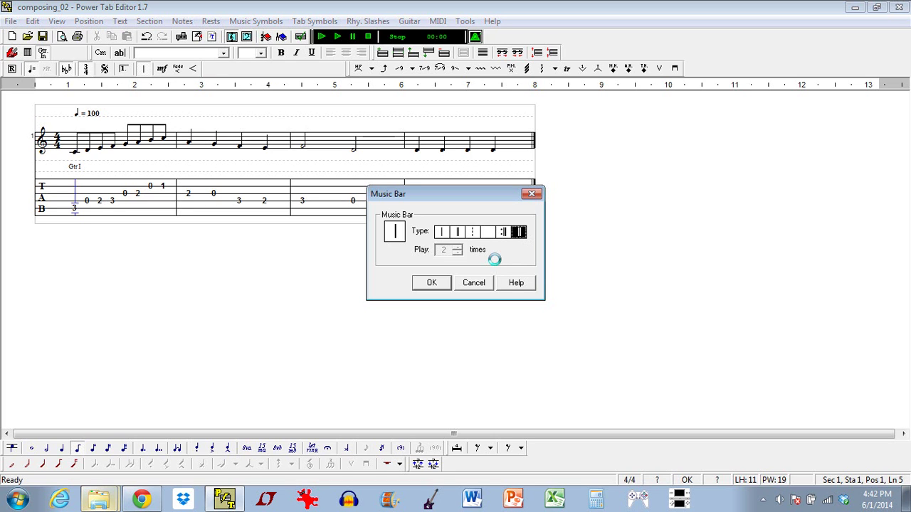
pyautogui.click(442, 232)
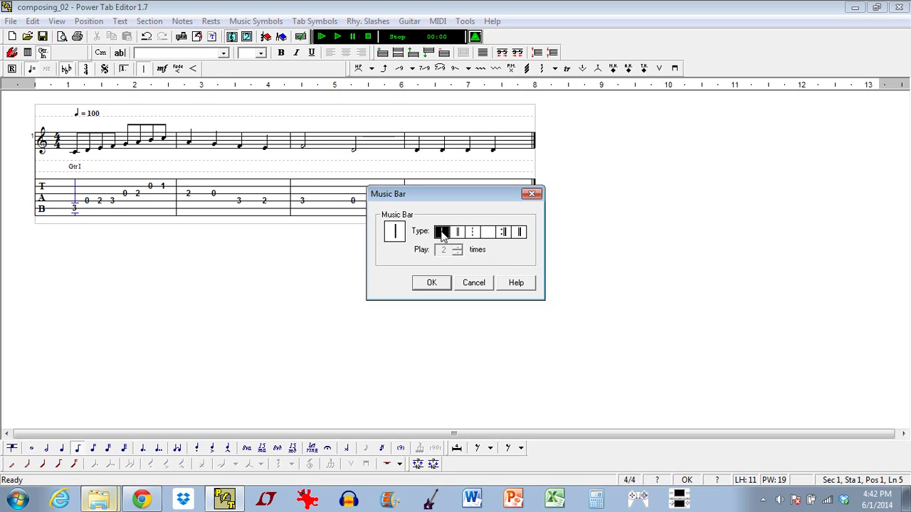
pyautogui.click(431, 283)
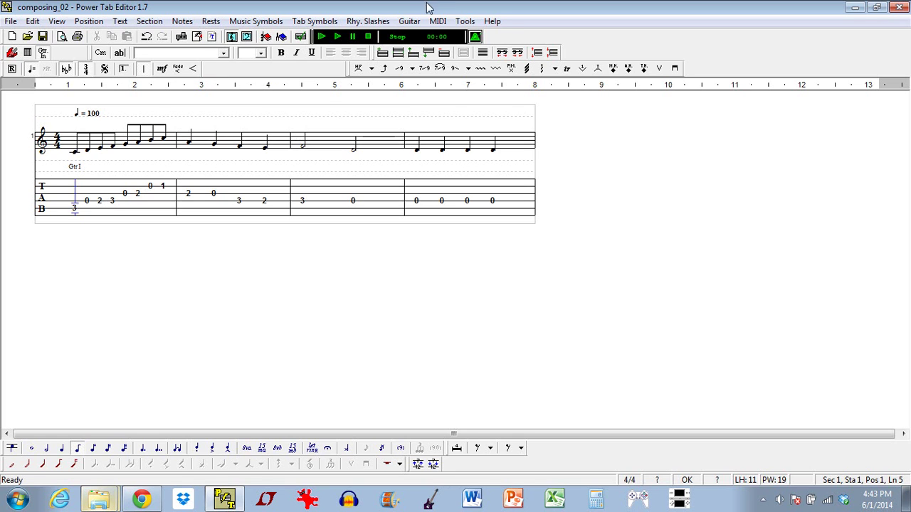
# Step: Add a new section below the first and enter eight fret-3 eighth notes on the fifth string as its first measure
pyautogui.click(385, 53)
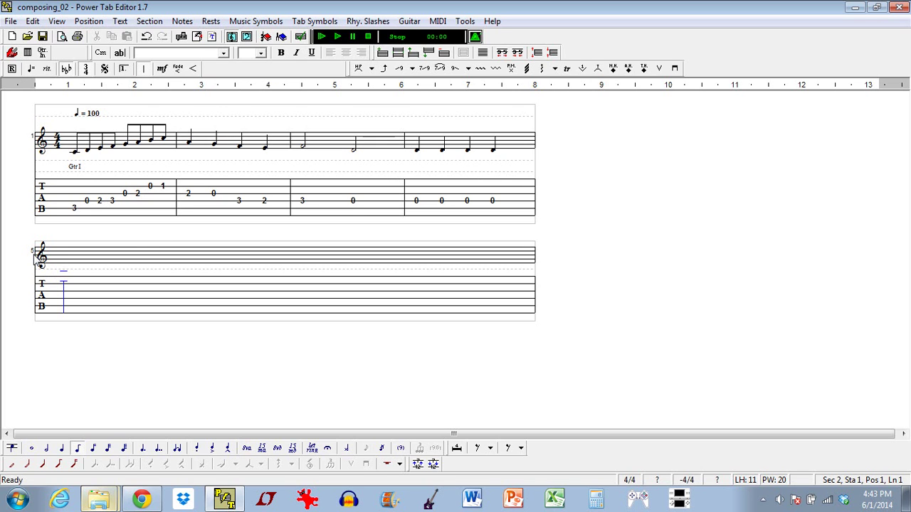
pyautogui.click(63, 308)
pyautogui.press('3')
pyautogui.press('Right')
pyautogui.press('3')
pyautogui.press('Right')
pyautogui.press('3')
pyautogui.press('Right')
pyautogui.press('3')
pyautogui.press('Right')
pyautogui.press('3')
pyautogui.press('Right')
pyautogui.press('3')
pyautogui.press('Right')
pyautogui.press('3')
pyautogui.press('Right')
pyautogui.press('3')
pyautogui.press('Right')
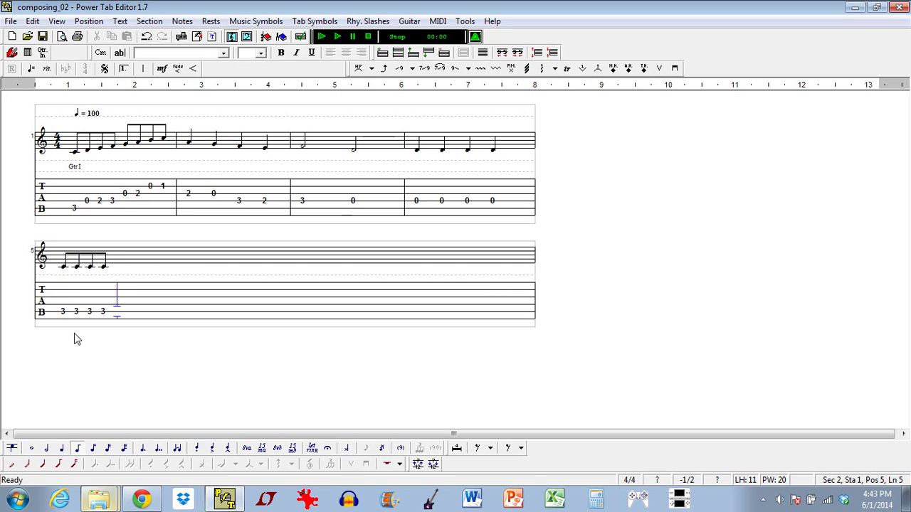
# Step: Insert a bar line after the second section's first measure and enter eight fret-3 eighth notes on the fifth string
pyautogui.click(143, 68)
pyautogui.press('Return')
pyautogui.press('3')
pyautogui.press('Right')
pyautogui.press('3')
pyautogui.press('Right')
pyautogui.press('3')
pyautogui.press('Right')
pyautogui.press('3')
pyautogui.press('Right')
pyautogui.press('3')
pyautogui.press('Right')
pyautogui.press('3')
pyautogui.press('Right')
pyautogui.press('3')
pyautogui.press('Right')
pyautogui.press('3')
pyautogui.press('Right')
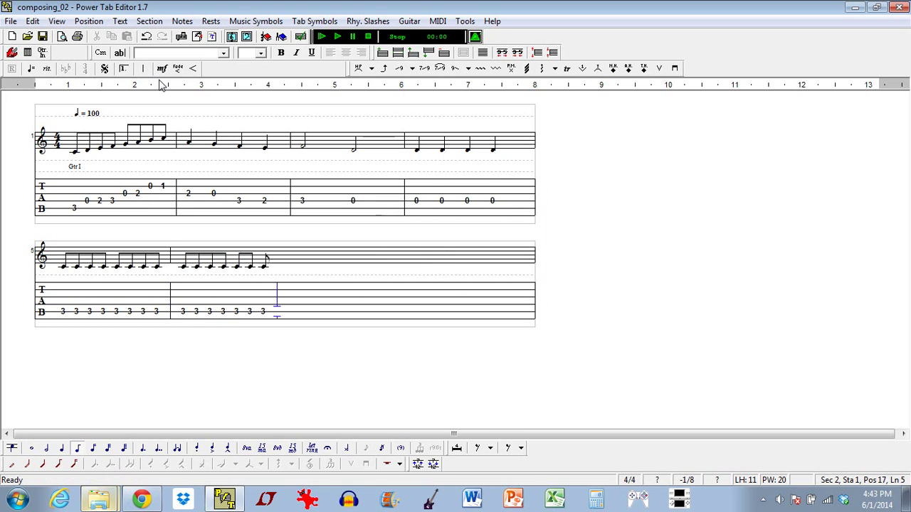
# Step: Insert a bar line after the second section's second measure and fill the third with eight fret-3 eighth notes on the fifth string
pyautogui.click(143, 68)
pyautogui.press('Return')
pyautogui.press('3')
pyautogui.press('Right')
pyautogui.press('3')
pyautogui.press('Right')
pyautogui.press('3')
pyautogui.press('Right')
pyautogui.press('3')
pyautogui.press('Right')
pyautogui.press('3')
pyautogui.press('Right')
pyautogui.press('3')
pyautogui.press('Right')
pyautogui.press('3')
pyautogui.press('Right')
pyautogui.press('3')
pyautogui.press('Right')
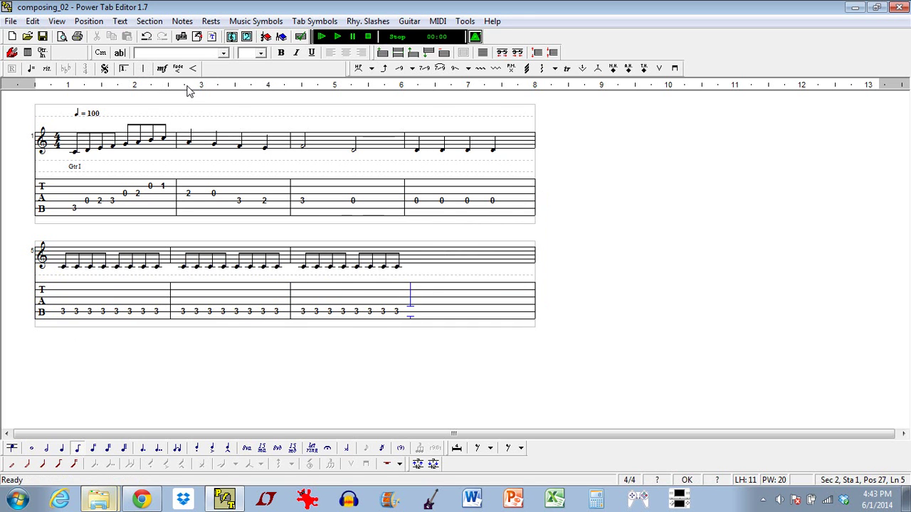
# Step: Insert a bar line after the second section's third measure and fill the fourth with eight fret-3 eighth notes on the fifth string
pyautogui.click(143, 69)
pyautogui.press('Return')
pyautogui.press('3')
pyautogui.press('Right')
pyautogui.press('3')
pyautogui.press('Right')
pyautogui.press('3')
pyautogui.press('Right')
pyautogui.press('3')
pyautogui.press('Right')
pyautogui.press('3')
pyautogui.press('Right')
pyautogui.press('3')
pyautogui.press('Right')
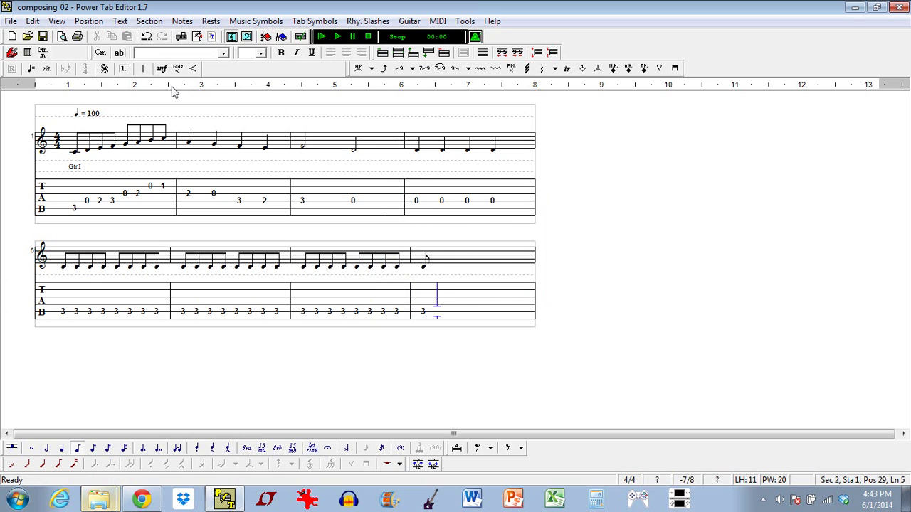
pyautogui.press('3')
pyautogui.press('Right')
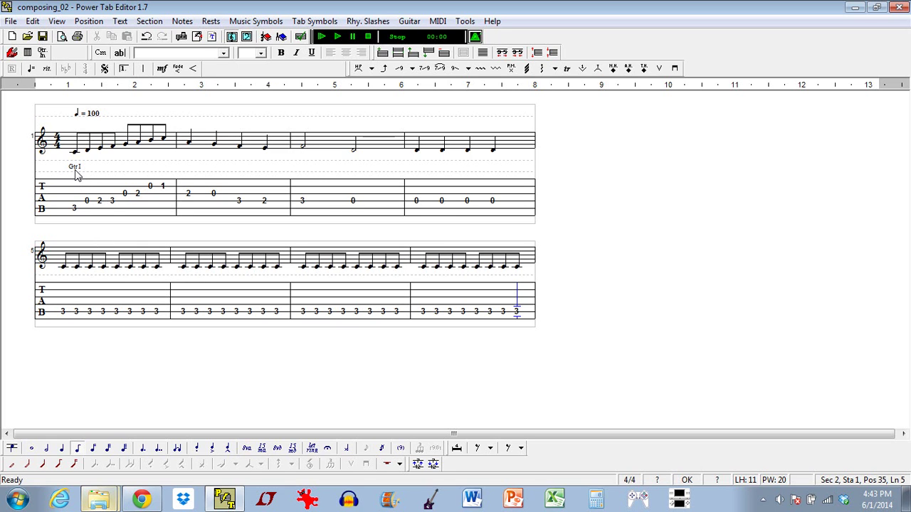
# Step: Play back the score from the first measure and run the Score Checker on both sections
pyautogui.click(76, 192)
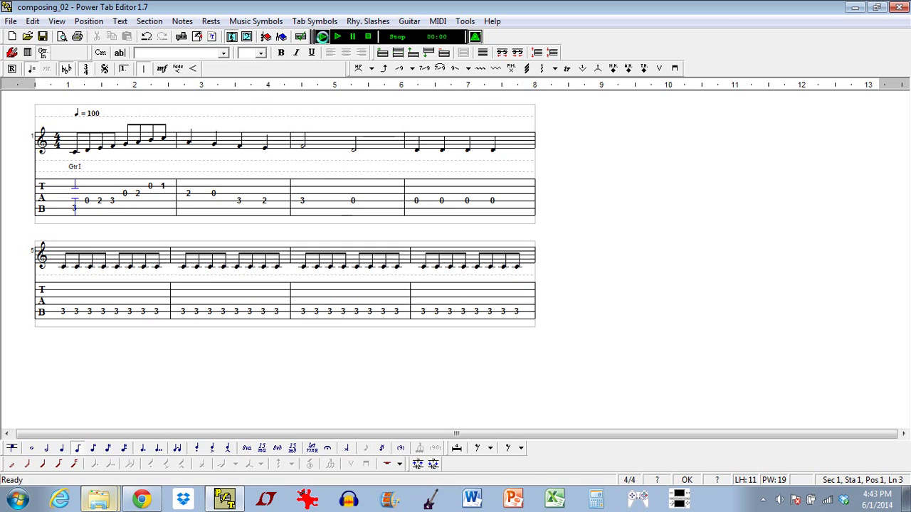
pyautogui.click(321, 37)
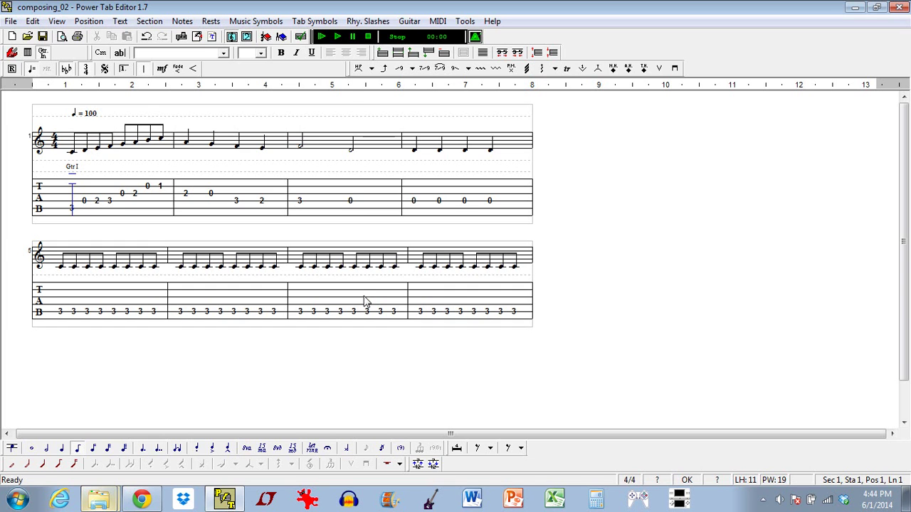
pyautogui.click(300, 36)
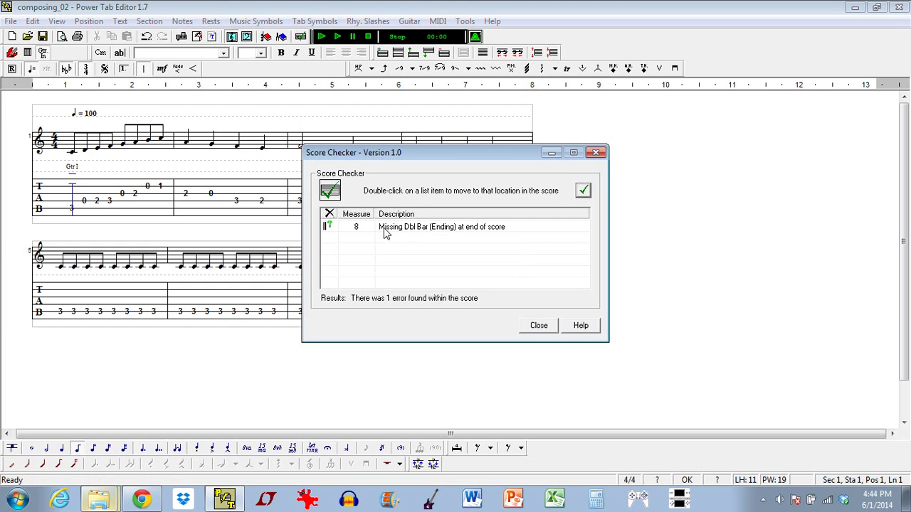
pyautogui.moveTo(437, 159); pyautogui.dragTo(689, 110)
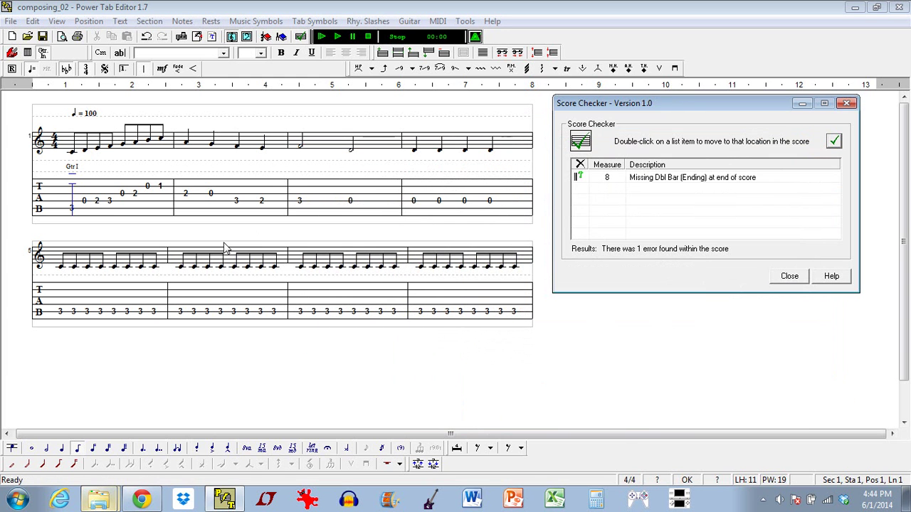
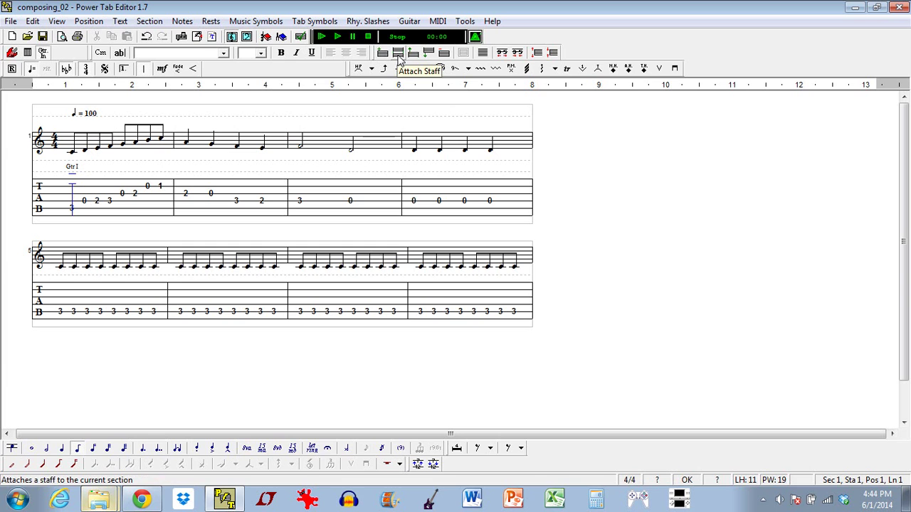
# Step: Attach a six-string staff at the bottom of the first section
pyautogui.click(70, 198)
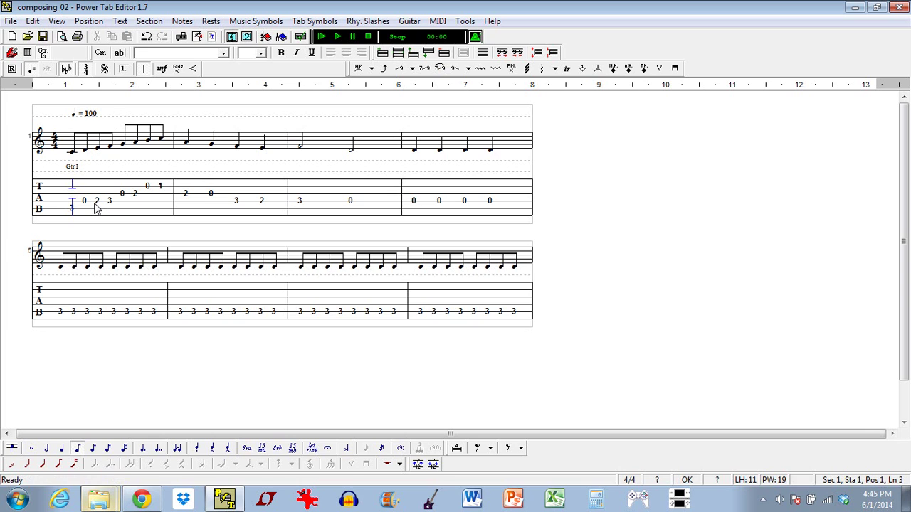
pyautogui.click(398, 54)
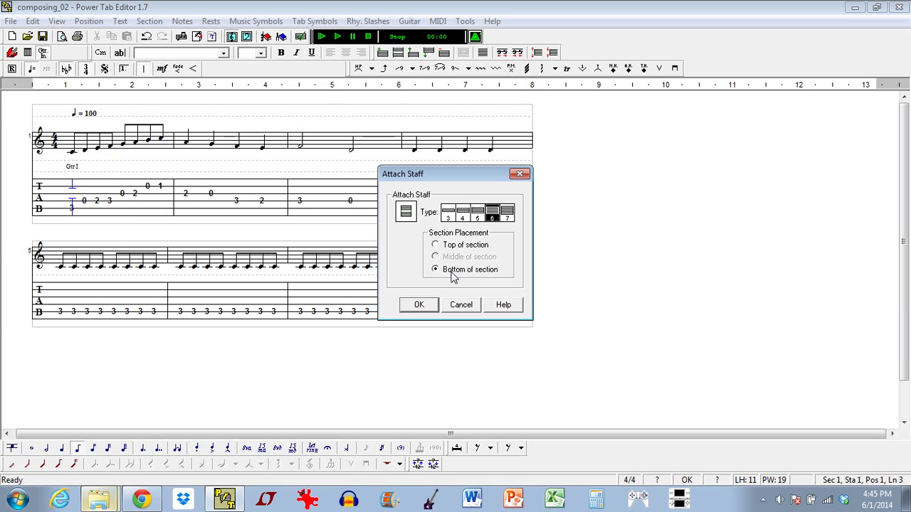
pyautogui.click(419, 305)
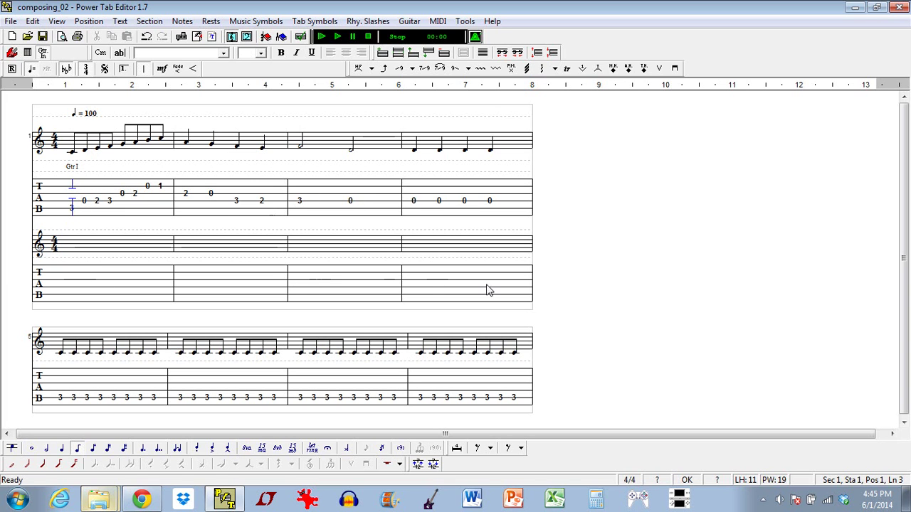
# Step: Add a second guitar in the guitar setup, starting from the attached staff, and compare its settings with the first guitar's
pyautogui.click(69, 290)
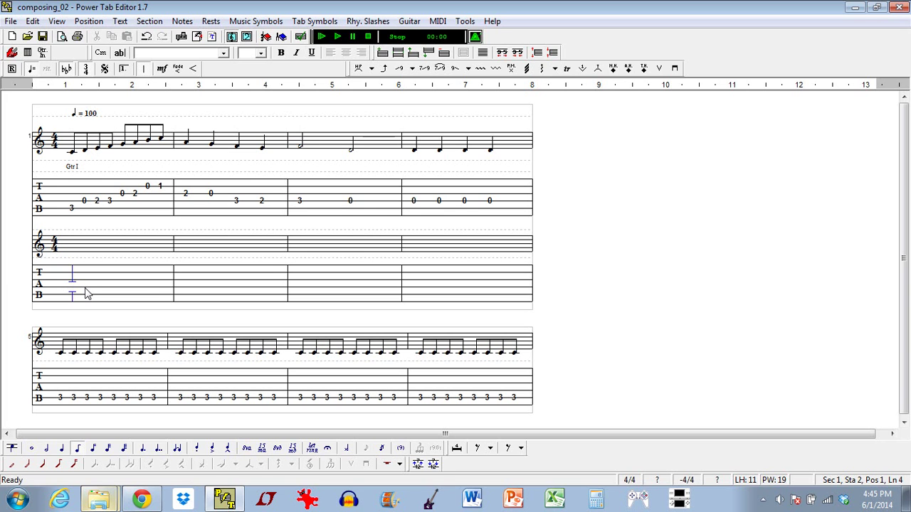
pyautogui.click(408, 22)
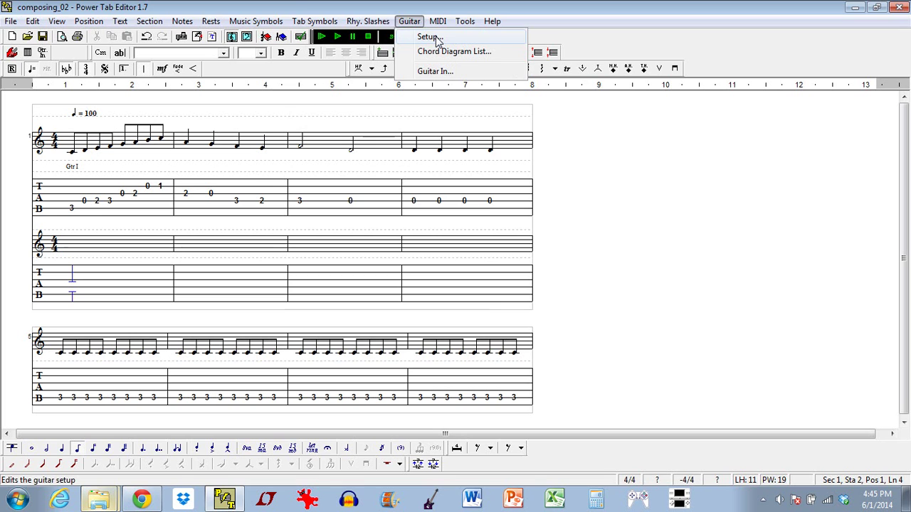
pyautogui.click(428, 37)
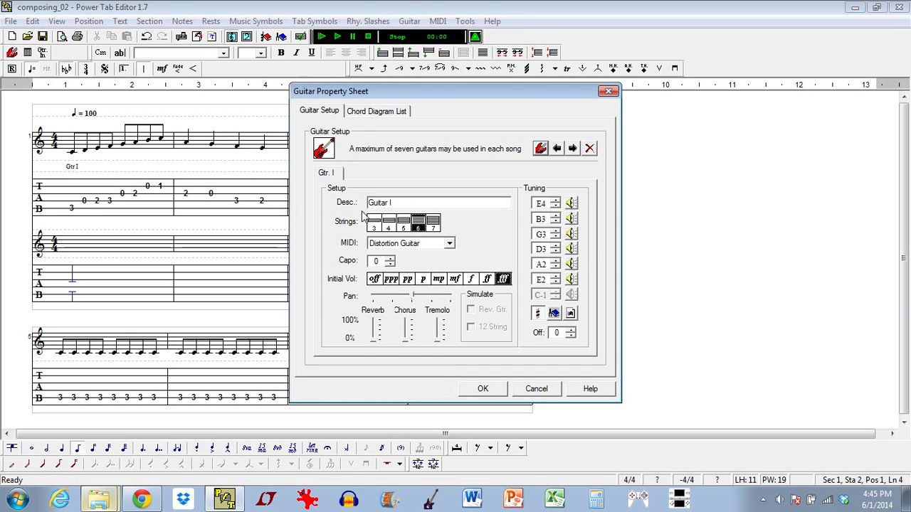
pyautogui.click(540, 149)
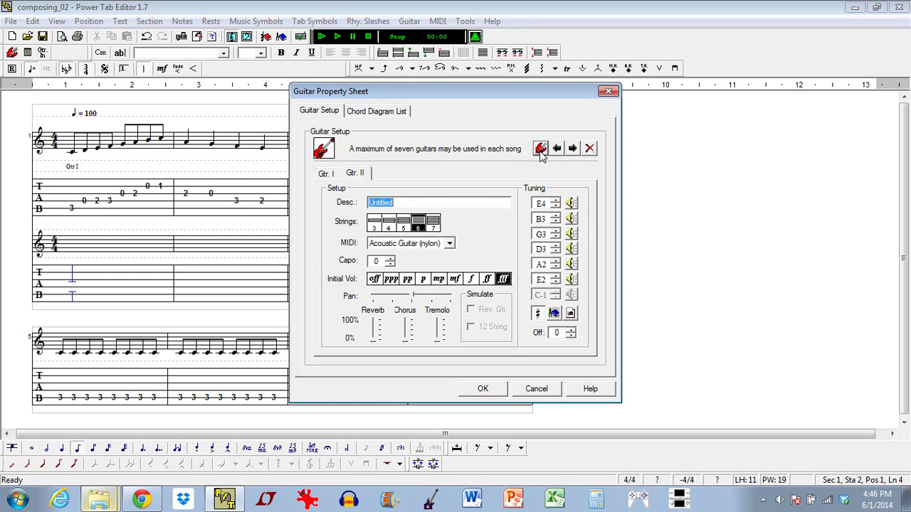
pyautogui.click(328, 173)
pyautogui.click(360, 175)
pyautogui.click(334, 175)
pyautogui.click(355, 174)
pyautogui.click(335, 176)
pyautogui.click(354, 174)
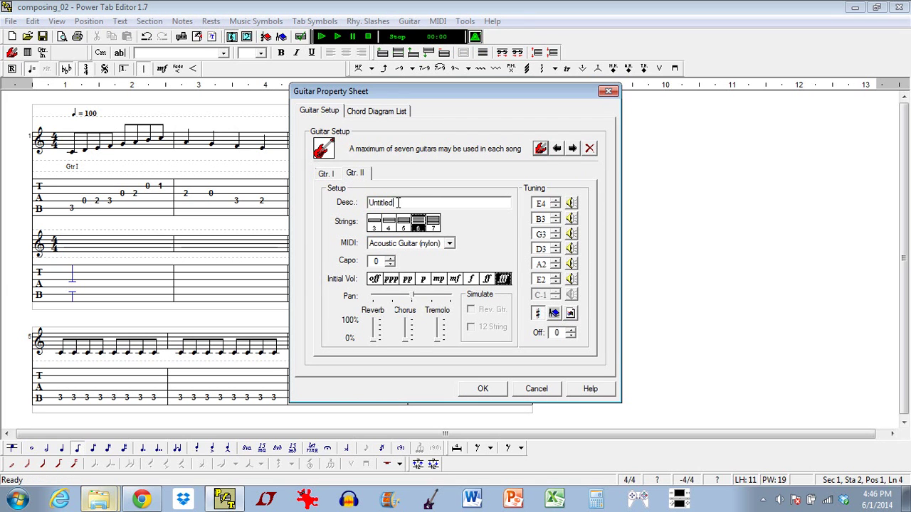
# Step: Describe the second guitar as Guitar II and set its MIDI instrument to Distortion Guitar
pyautogui.doubleClick(398, 202)
pyautogui.write('Guitar II')
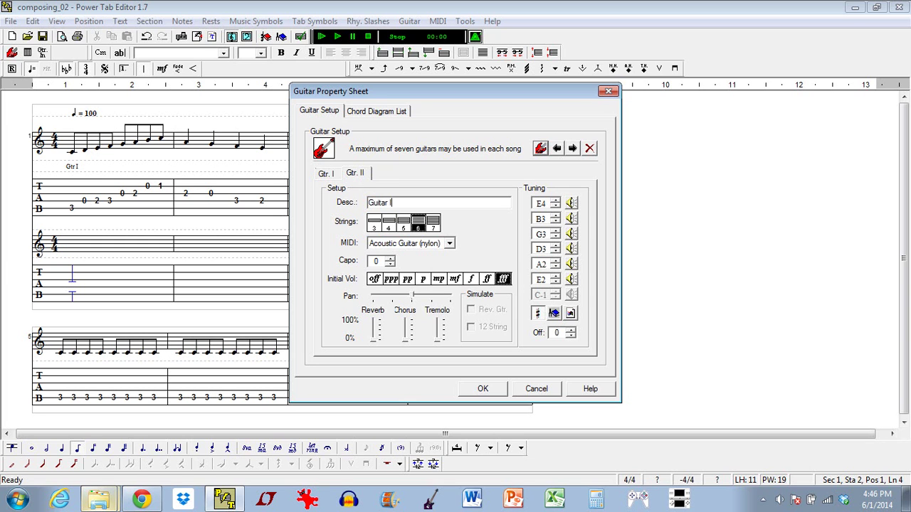
pyautogui.click(449, 243)
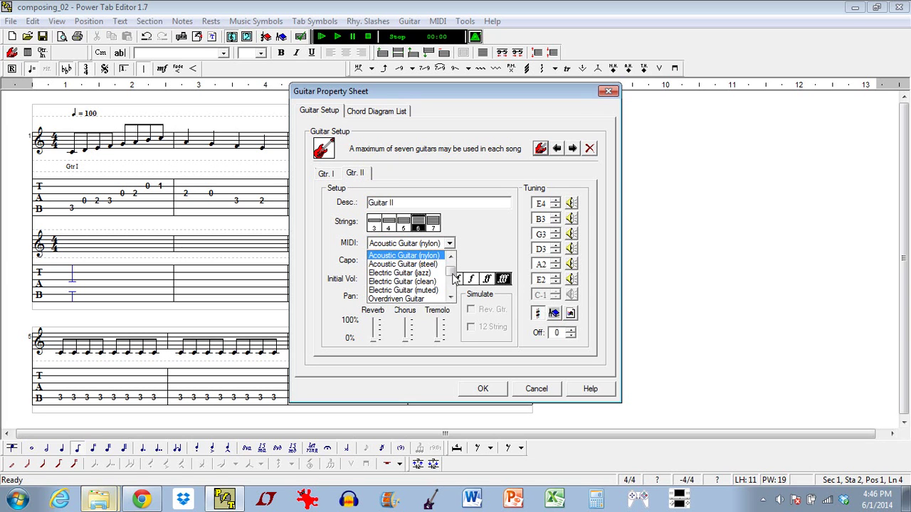
pyautogui.click(451, 296)
pyautogui.click(450, 295)
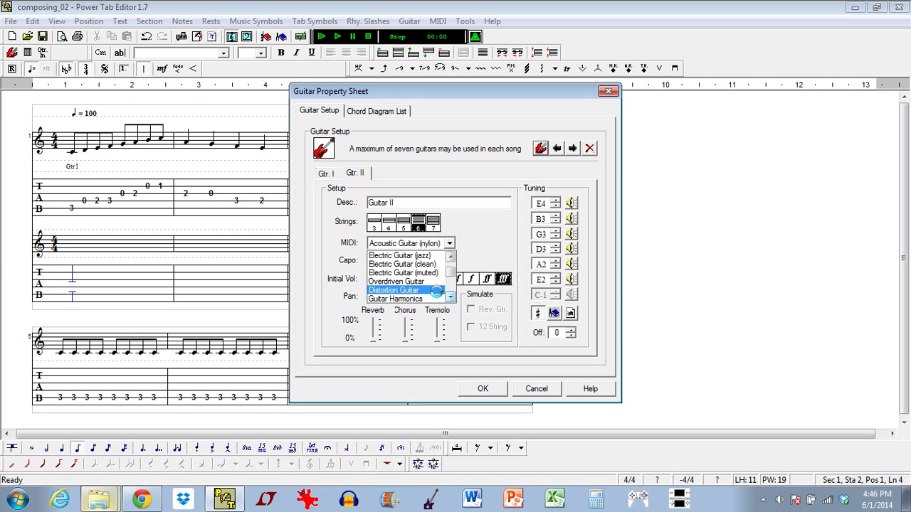
pyautogui.click(436, 292)
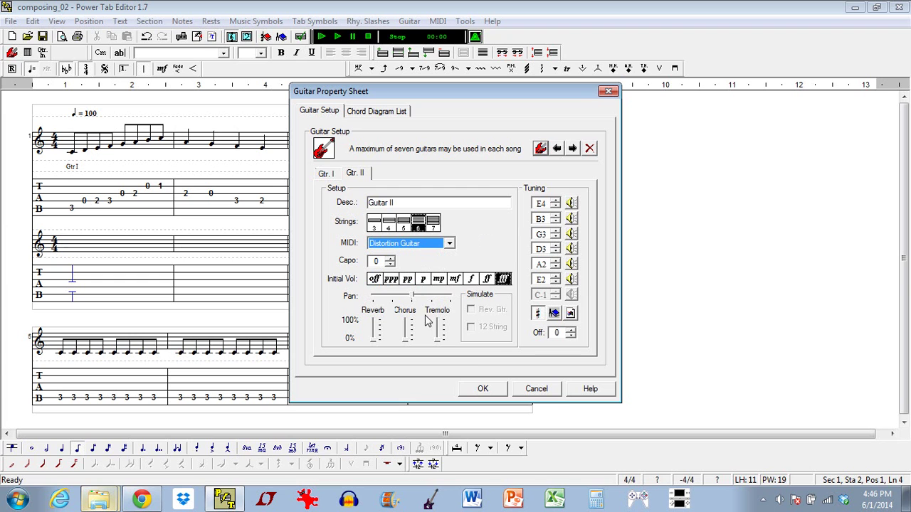
# Step: Accept the guitar setup and fill the attached staff's first measure with eight eighth notes at fret 2 on the fourth string
pyautogui.click(484, 389)
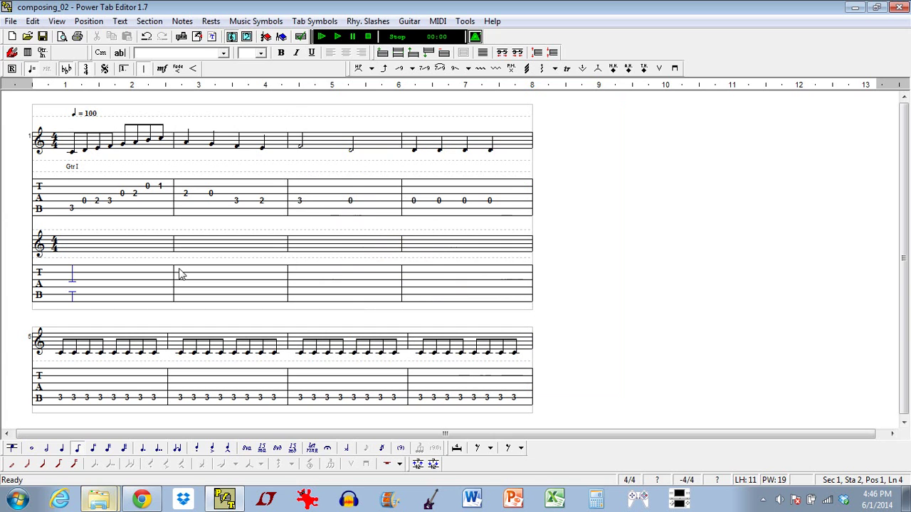
pyautogui.press('Down')
pyautogui.press('Up')
pyautogui.write('2')
pyautogui.press('Right')
pyautogui.write('2')
pyautogui.press('Right')
pyautogui.write('2')
pyautogui.press('Right')
pyautogui.write('2')
pyautogui.press('Right')
pyautogui.press('2')
pyautogui.press('Right')
pyautogui.press('2')
pyautogui.press('Right')
pyautogui.press('2')
pyautogui.press('Right')
pyautogui.press('2')
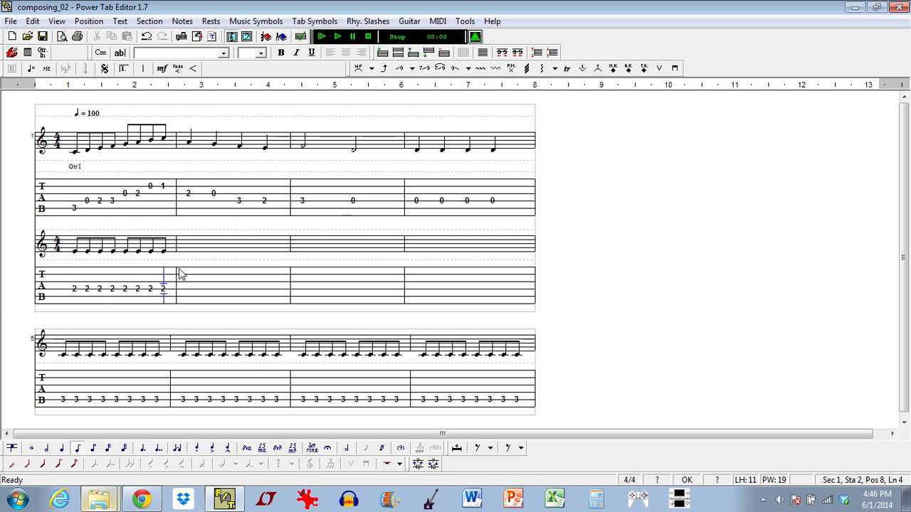
# Step: Fill the attached staff's second measure with eight eighth notes at fret 2 on the fourth string
pyautogui.press('Right')
pyautogui.press('2')
pyautogui.press('Right')
pyautogui.press('2')
pyautogui.press('Right')
pyautogui.press('2')
pyautogui.press('Right')
pyautogui.press('2')
pyautogui.press('Right')
pyautogui.press('2')
pyautogui.press('Right')
pyautogui.press('2')
pyautogui.press('Right')
pyautogui.press('2')
pyautogui.press('Right')
pyautogui.press('2')
pyautogui.press('Right')
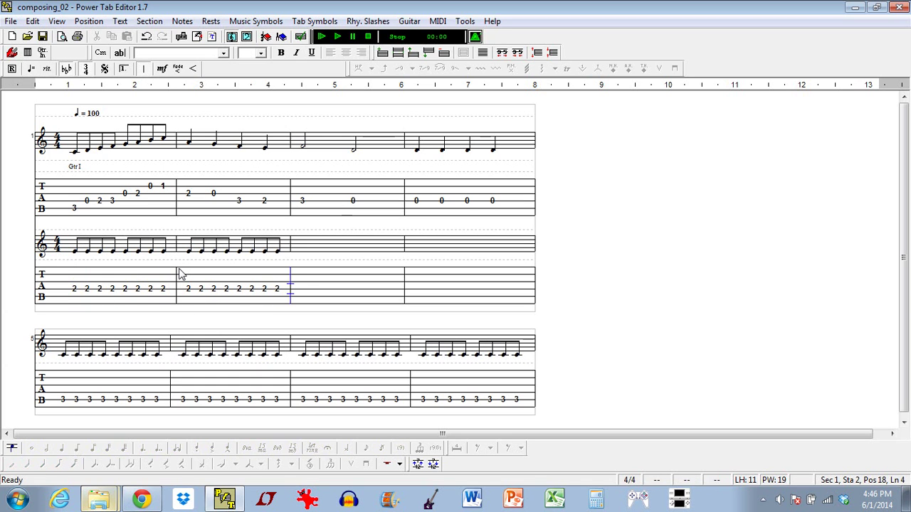
# Step: Fill the attached staff's third measure with eight eighth notes at fret 2 on the fourth string
pyautogui.press('Right')
pyautogui.press('2')
pyautogui.press('Right')
pyautogui.press('2')
pyautogui.press('Right')
pyautogui.press('2')
pyautogui.press('Right')
pyautogui.press('2')
pyautogui.press('Right')
pyautogui.press('2')
pyautogui.press('Right')
pyautogui.press('2')
pyautogui.press('Right')
pyautogui.press('2')
pyautogui.press('Right')
pyautogui.press('2')
pyautogui.press('Right')
pyautogui.press('Right')
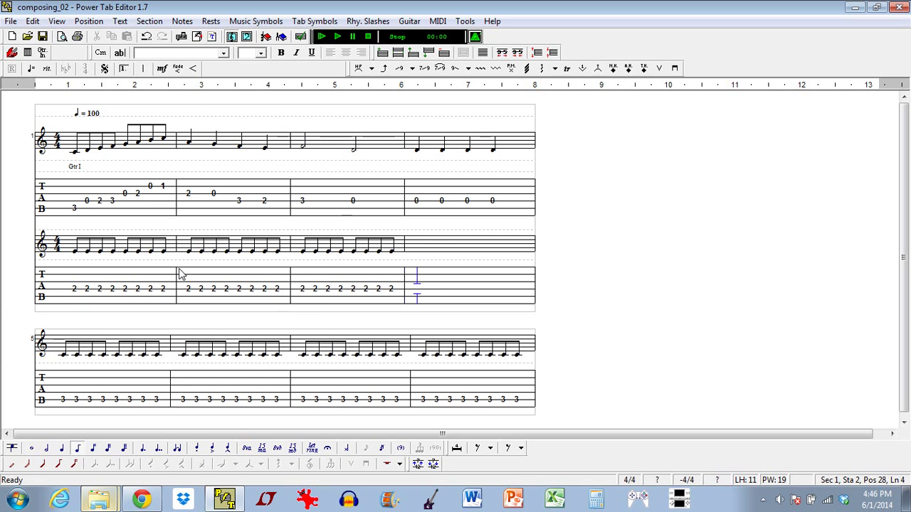
# Step: Enter eighth notes at fret 2 on the fourth string in every position of the attached staff's fourth measure
pyautogui.press('Right')
pyautogui.press('3')
pyautogui.press('Left')
pyautogui.press('2')
pyautogui.press('Right')
pyautogui.press('2')
pyautogui.press('Right')
pyautogui.press('2')
pyautogui.press('Right')
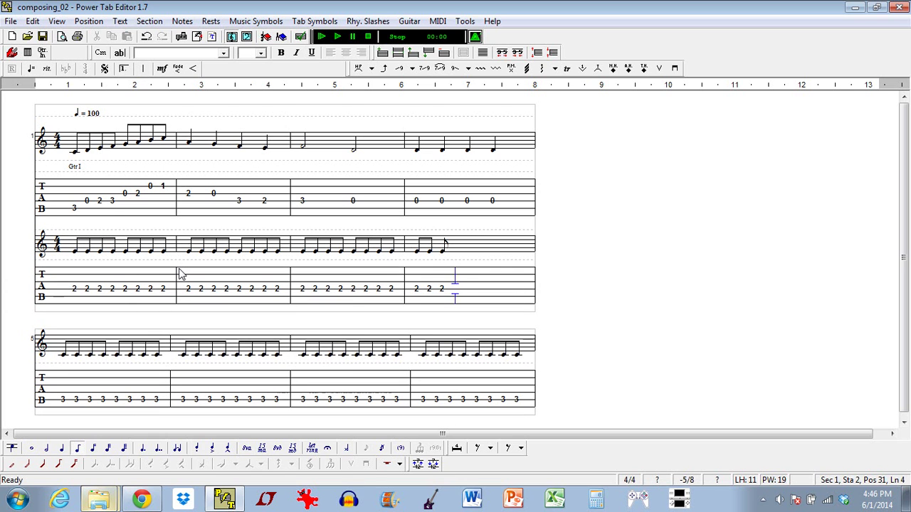
pyautogui.press('2')
pyautogui.press('Right')
pyautogui.press('2')
pyautogui.press('Right')
pyautogui.press('2')
pyautogui.press('Right')
pyautogui.press('2')
pyautogui.press('Right')
pyautogui.press('2')
pyautogui.press('Right')
pyautogui.press('2')
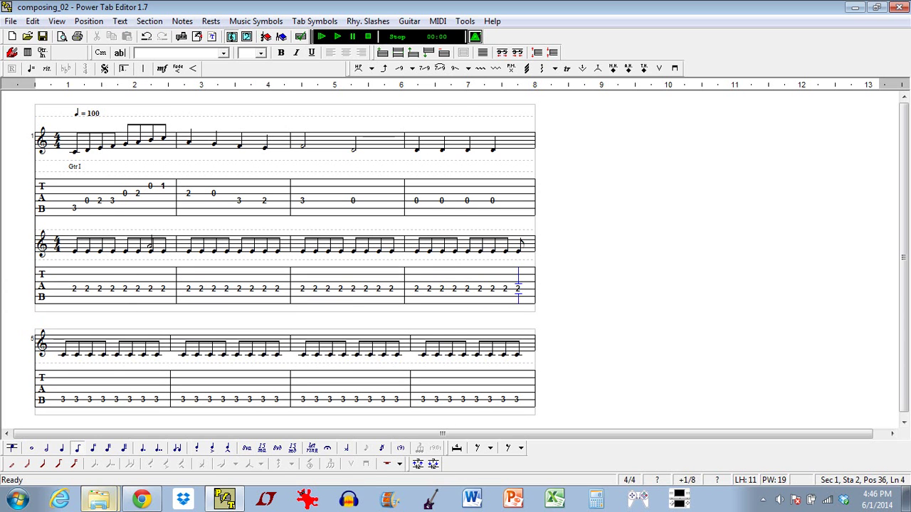
# Step: Play the score from the beginning through the first section and stop the playback
pyautogui.click(323, 34)
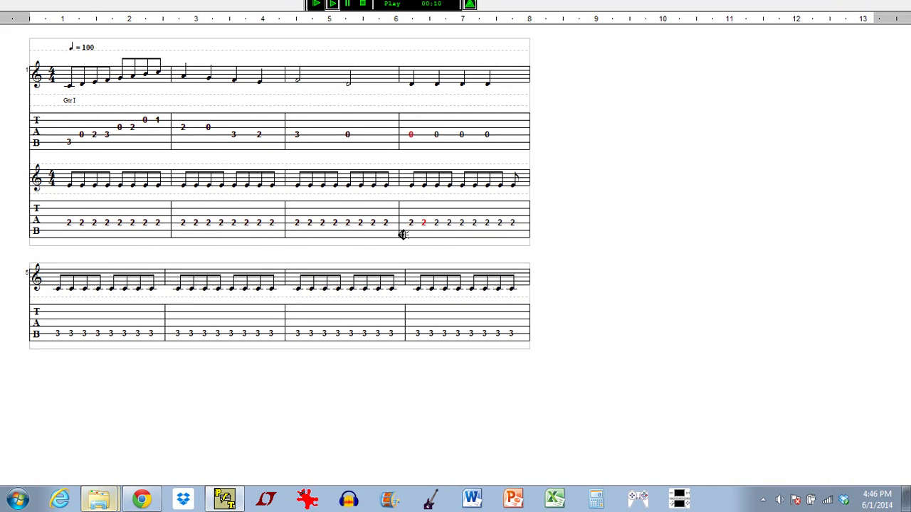
pyautogui.click(363, 5)
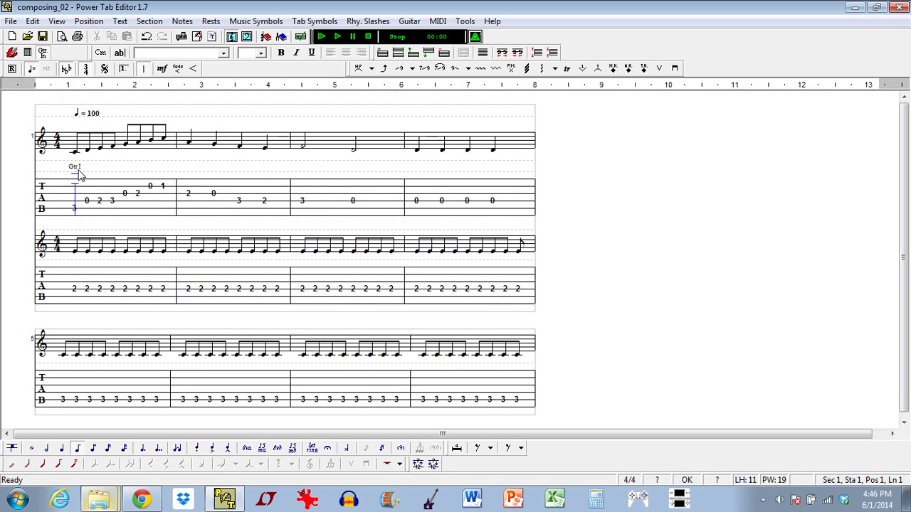
# Step: Activate Gtr. II on the attached staff with a Guitar In marker at its first note
pyautogui.click(75, 290)
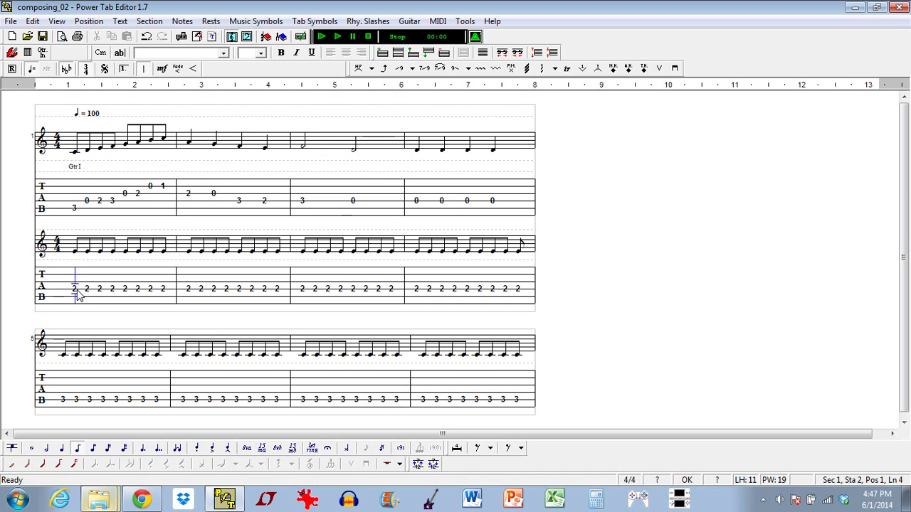
pyautogui.press('Down')
pyautogui.write('3')
pyautogui.click(42, 52)
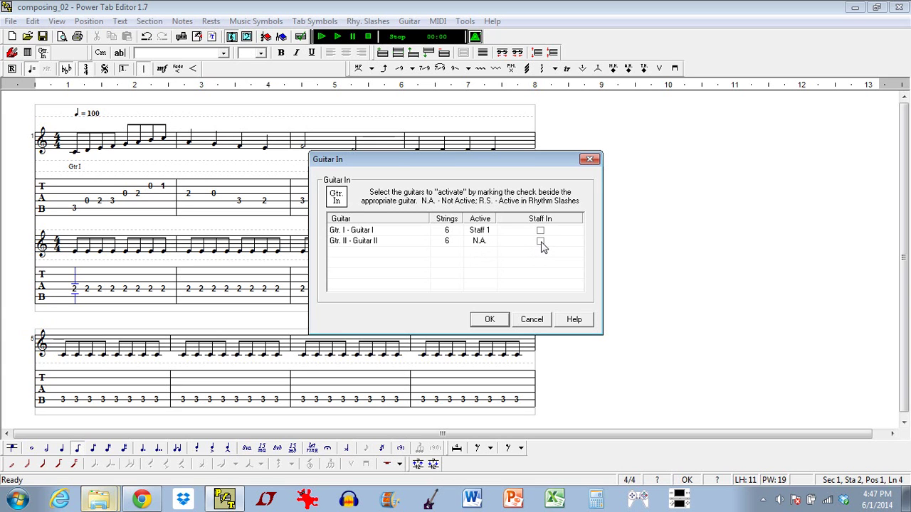
pyautogui.click(483, 320)
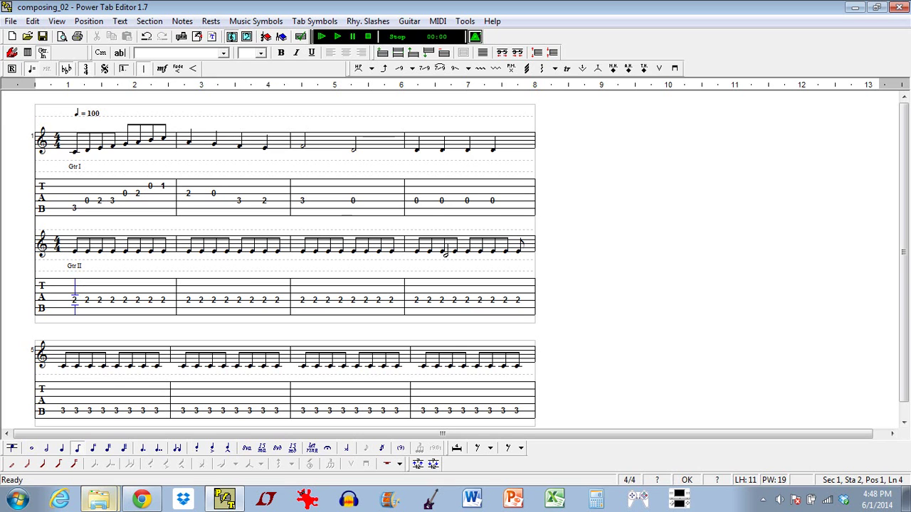
# Step: Select the last note of the attached staff's fourth measure and run the Score Checker to examine the errors
pyautogui.click(518, 304)
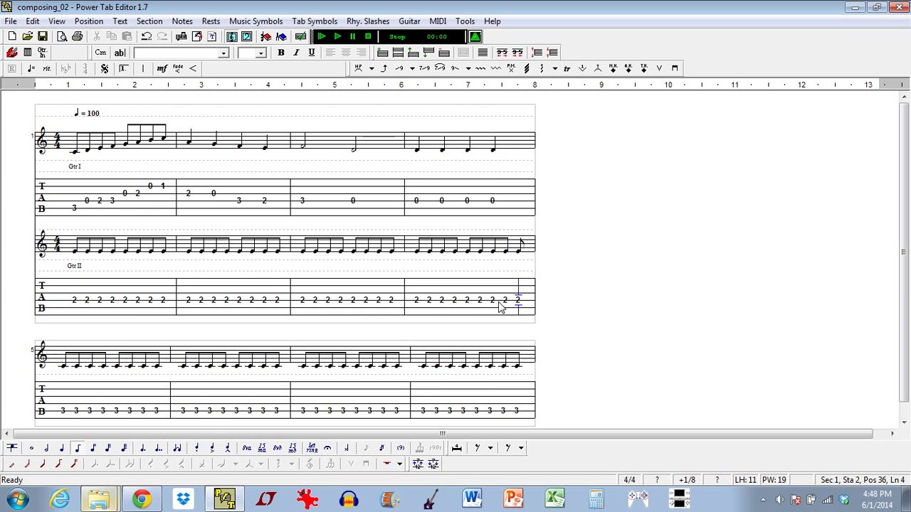
pyautogui.click(301, 38)
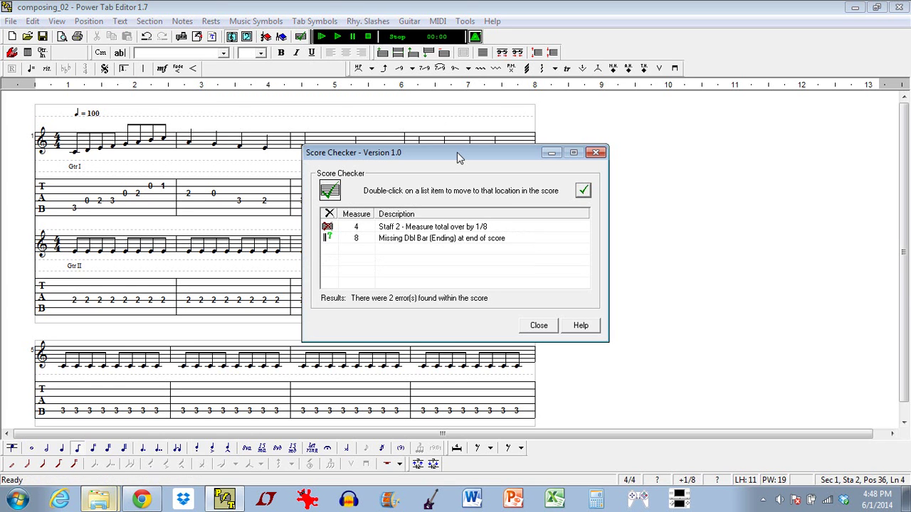
pyautogui.moveTo(458, 152); pyautogui.dragTo(680, 56)
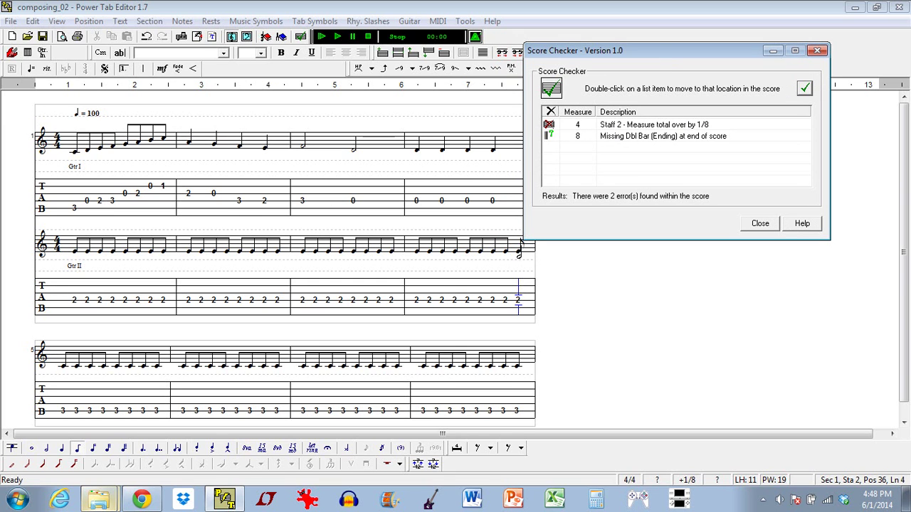
pyautogui.click(755, 224)
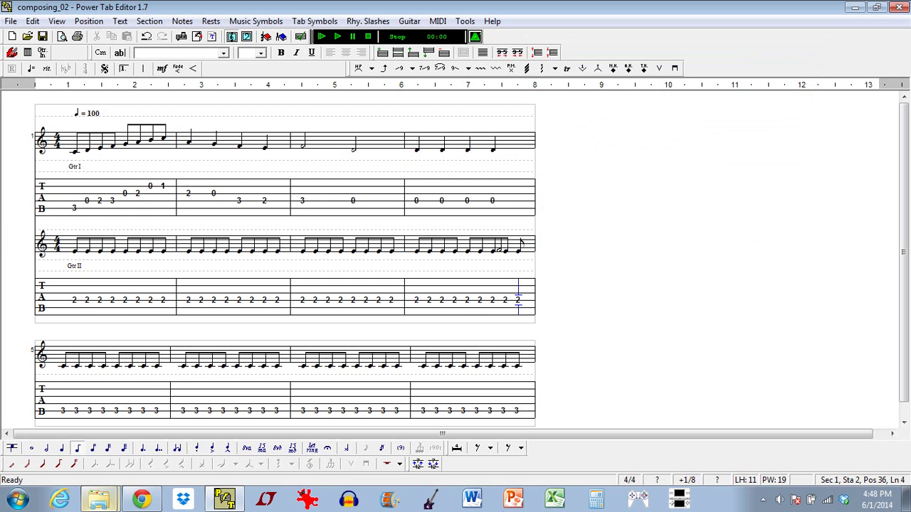
pyautogui.click(301, 36)
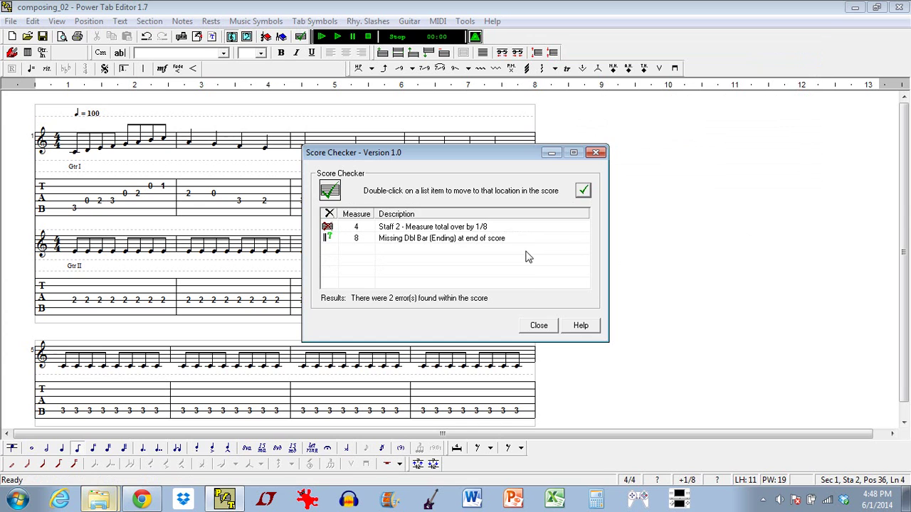
pyautogui.click(537, 326)
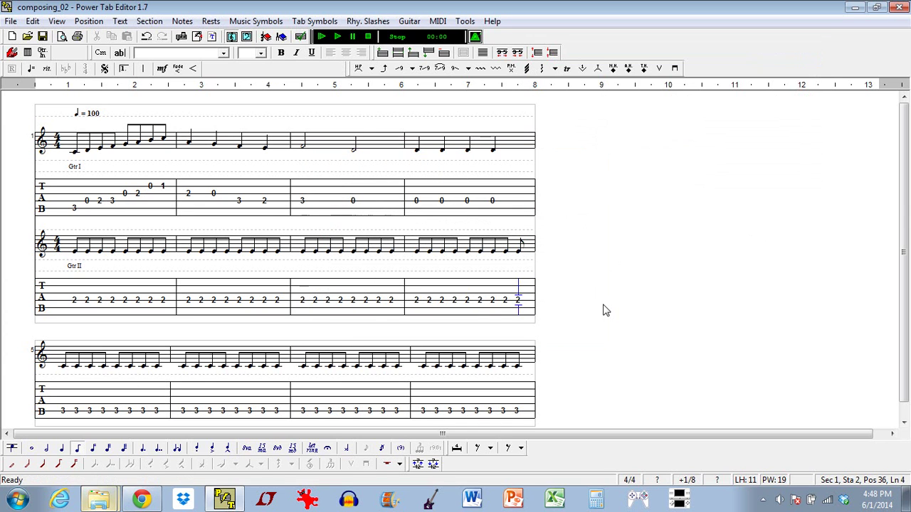
# Step: Delete the extra ninth note from the attached staff's fourth measure and play the score from the beginning
pyautogui.press('Delete')
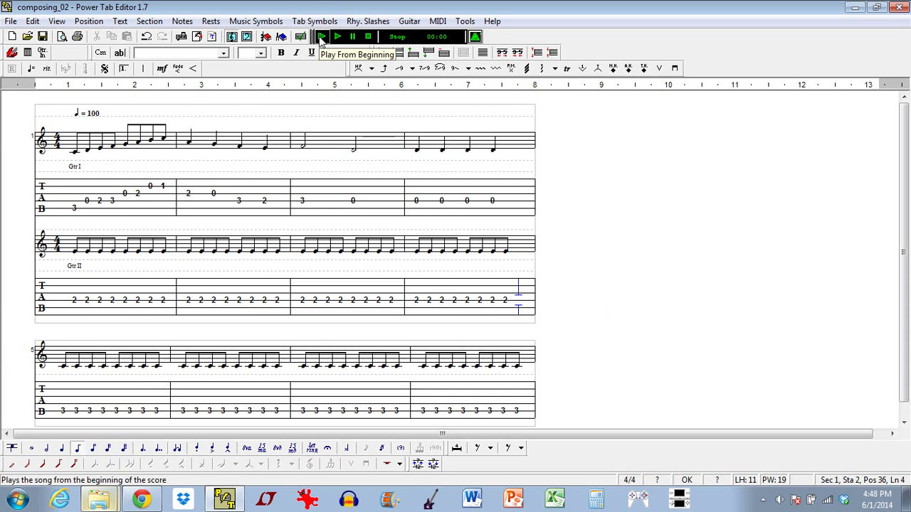
pyautogui.click(319, 37)
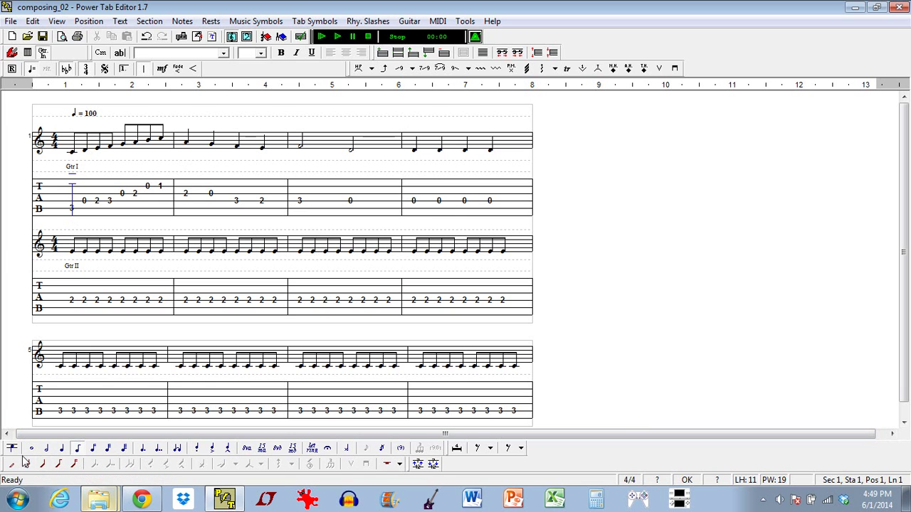
# Step: Add eight eighth-note rhythm slashes above the first measure of the first section
pyautogui.click(59, 466)
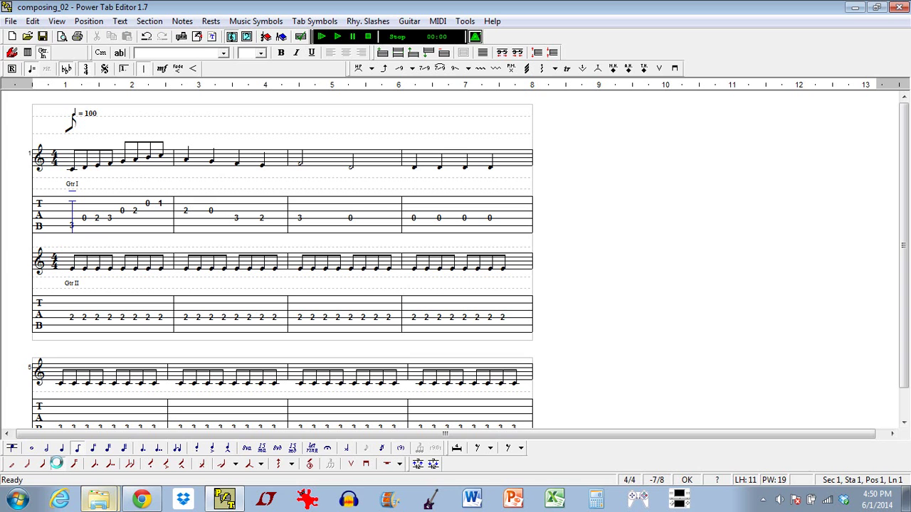
pyautogui.press('Right')
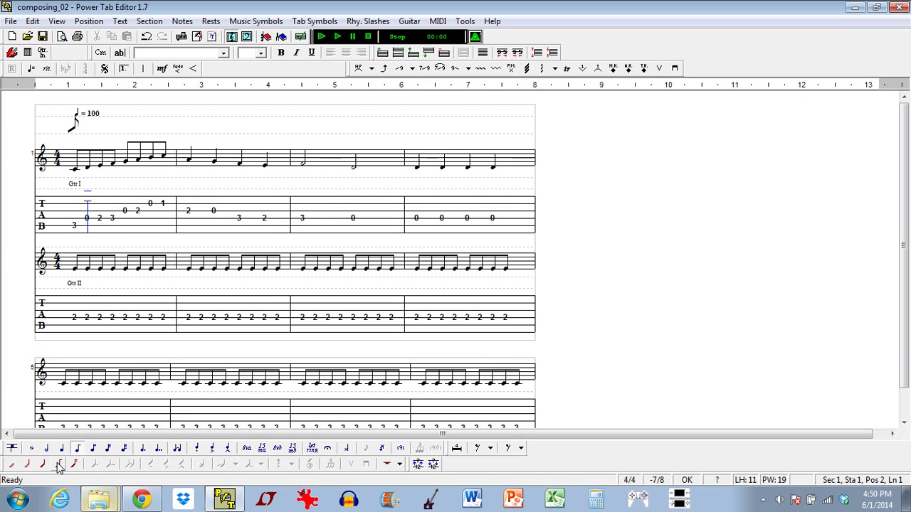
pyautogui.press('Right')
pyautogui.press('Right')
pyautogui.press('Left')
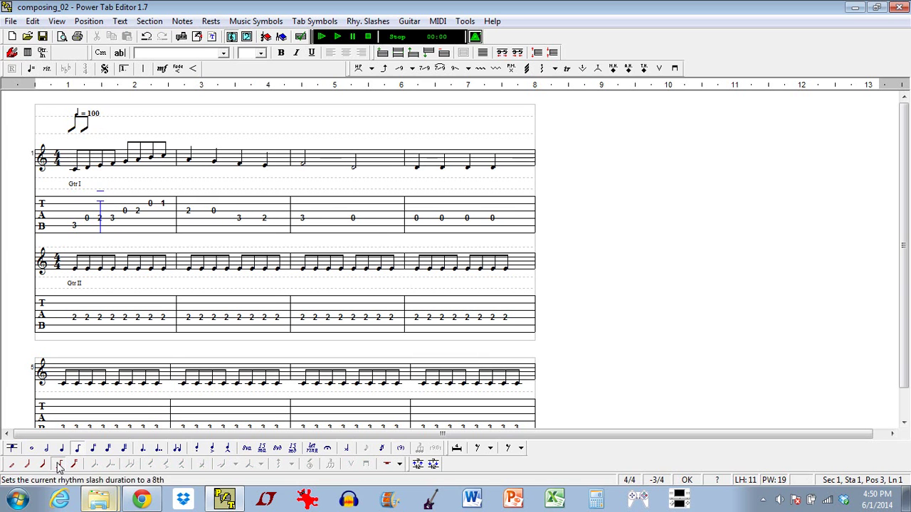
pyautogui.click(59, 462)
pyautogui.click(59, 462)
pyautogui.click(58, 462)
pyautogui.click(59, 462)
pyautogui.click(58, 462)
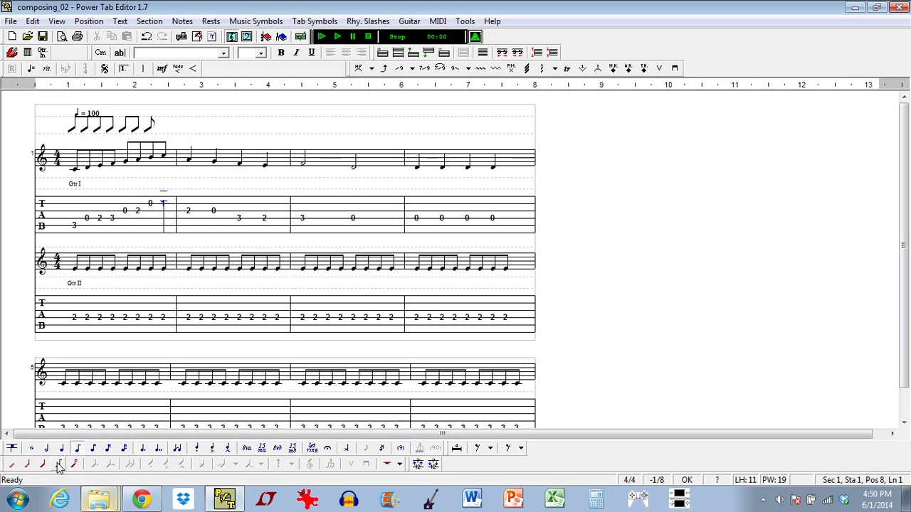
pyautogui.click(58, 463)
# Step: Add eight eighth-note rhythm slashes above the second measure of the first section
pyautogui.click(58, 463)
pyautogui.click(58, 462)
pyautogui.hotkey('ctrl', 'z')
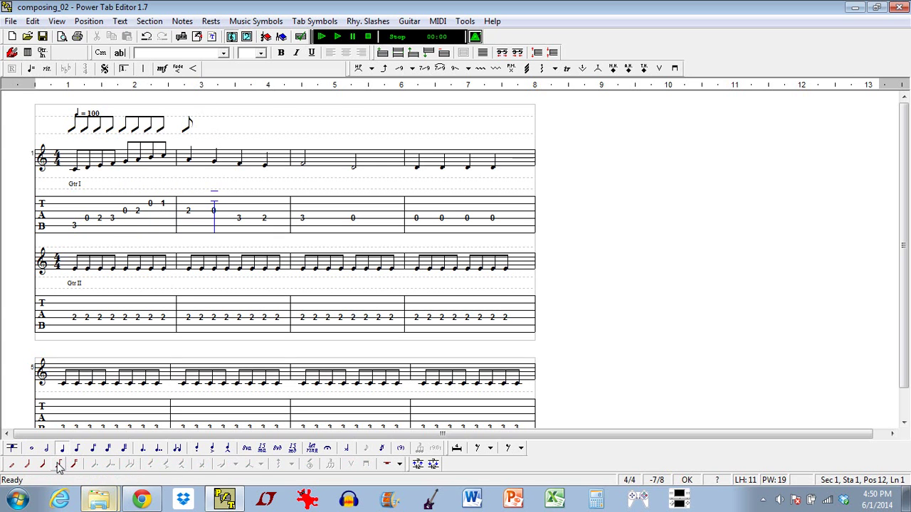
pyautogui.click(58, 463)
pyautogui.click(59, 462)
pyautogui.click(58, 463)
pyautogui.click(58, 462)
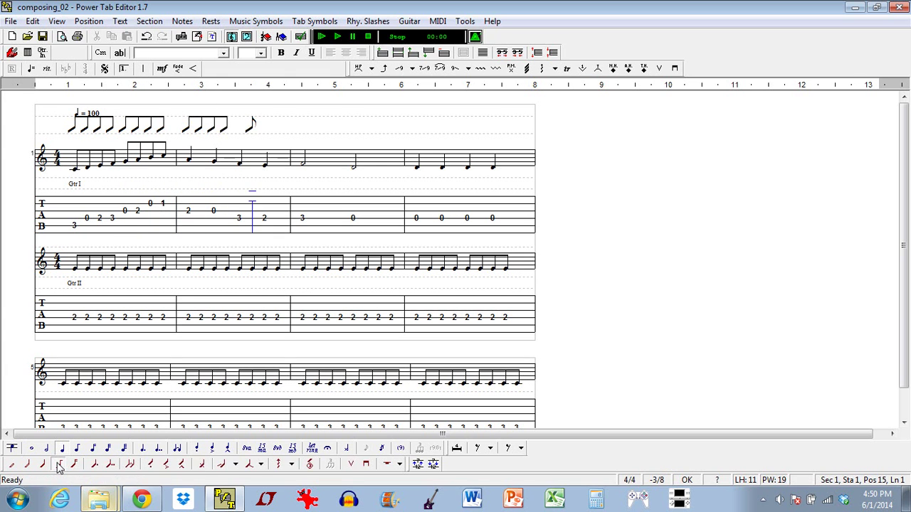
pyautogui.click(58, 463)
pyautogui.hotkey('ctrl', 'z')
pyautogui.click(59, 462)
pyautogui.click(59, 462)
pyautogui.click(58, 462)
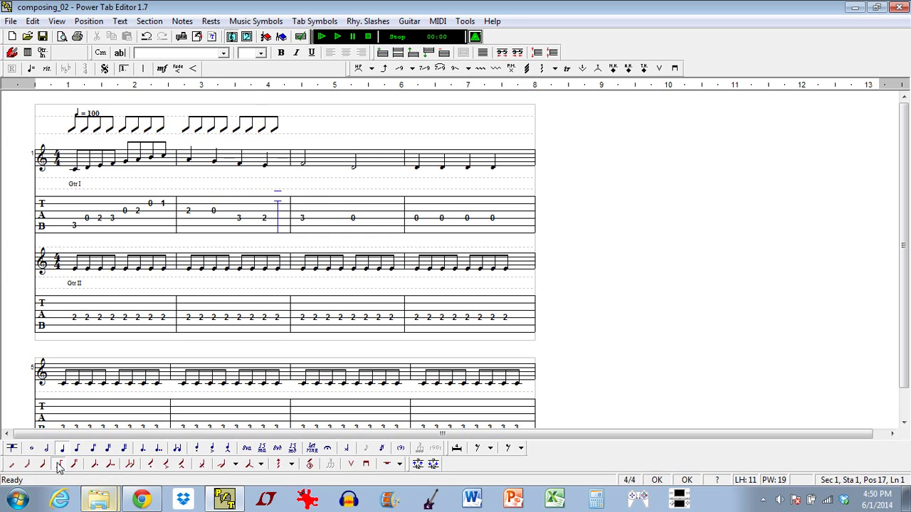
# Step: Add eight eighth-note rhythm slashes above the third measure of the first section
pyautogui.press('Right')
pyautogui.click(58, 462)
pyautogui.click(58, 462)
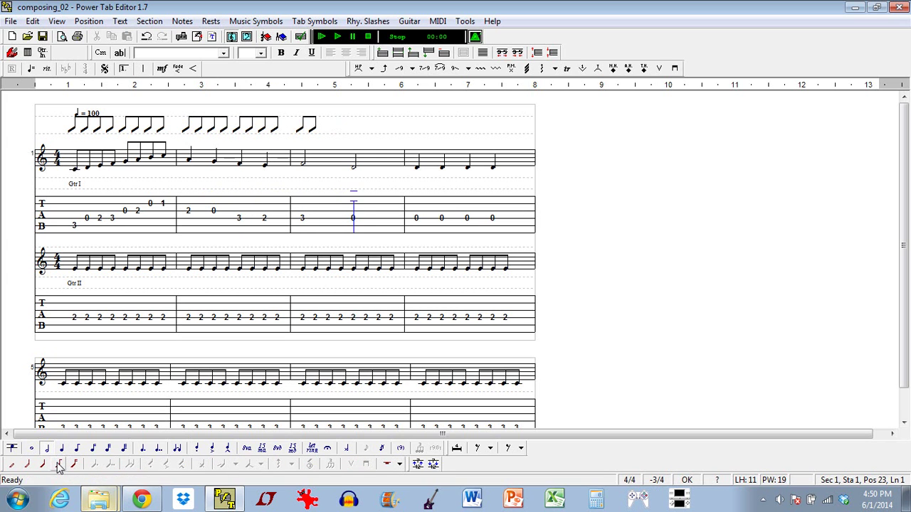
pyautogui.press('Left')
pyautogui.press('Left')
pyautogui.click(58, 463)
pyautogui.hotkey('ctrl', 'z')
pyautogui.click(59, 462)
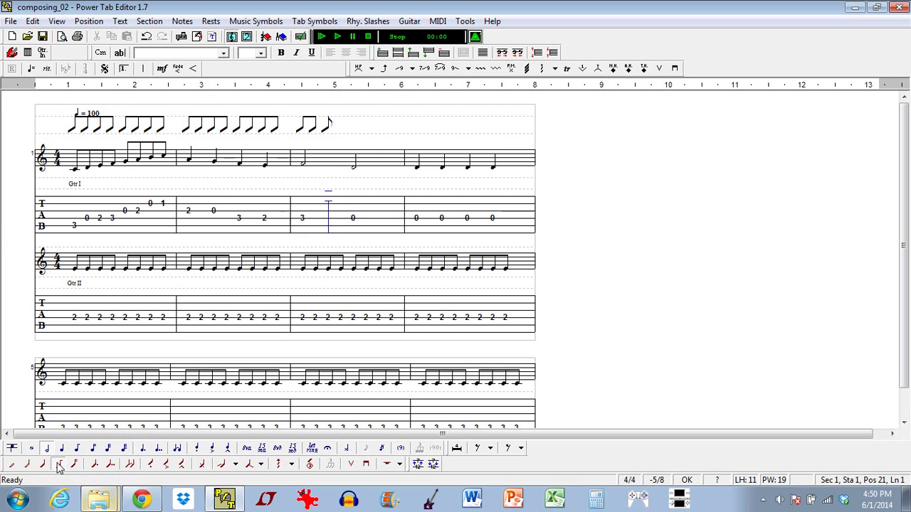
pyautogui.click(58, 463)
pyautogui.click(58, 463)
pyautogui.click(58, 462)
pyautogui.click(59, 463)
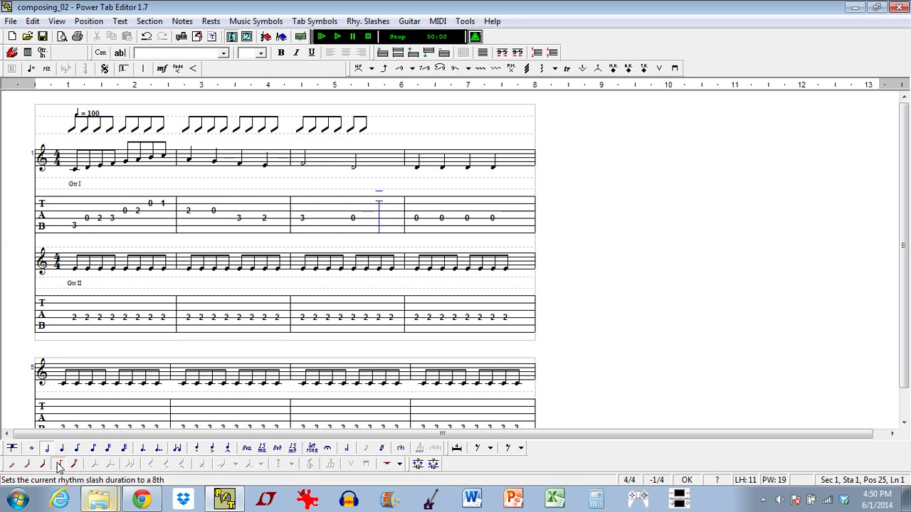
pyautogui.click(59, 463)
pyautogui.click(59, 462)
# Step: Add eight eighth-note rhythm slashes above the first section's fourth measure and justify the section
pyautogui.click(58, 462)
pyautogui.click(59, 463)
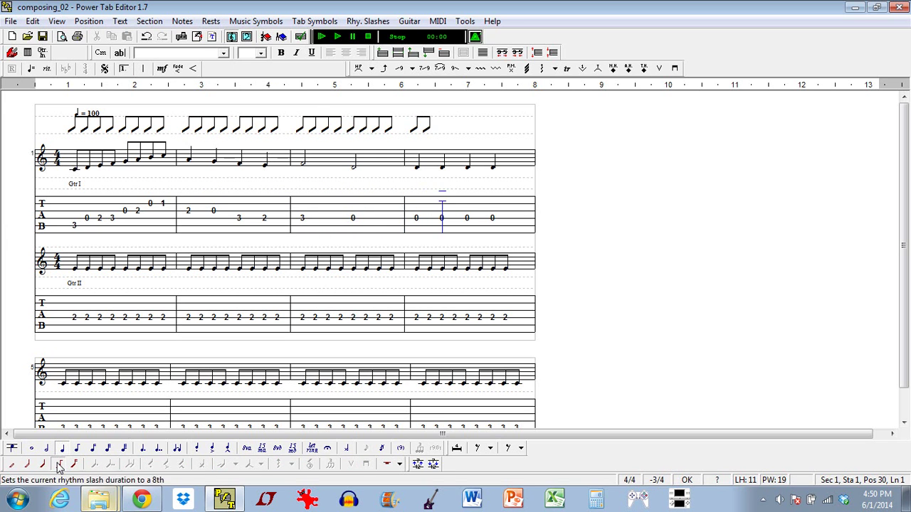
pyautogui.click(59, 463)
pyautogui.click(59, 463)
pyautogui.click(58, 462)
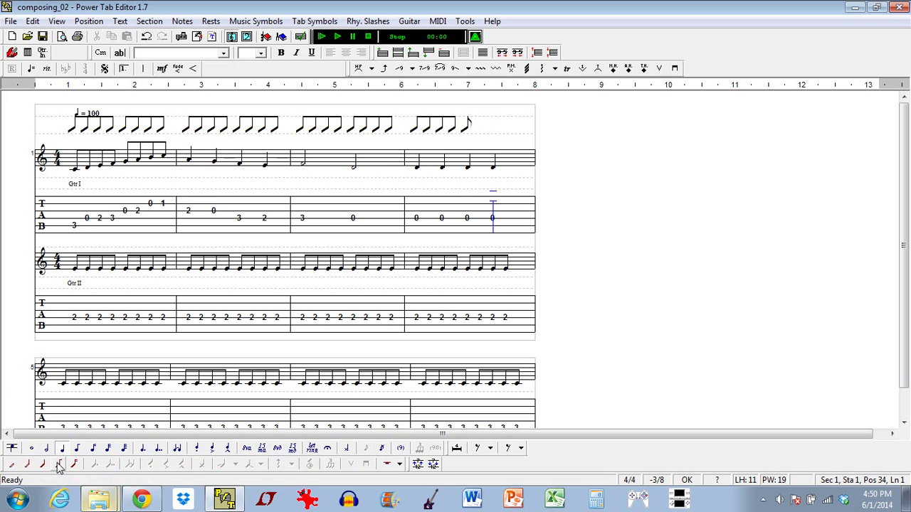
pyautogui.click(59, 463)
pyautogui.click(59, 463)
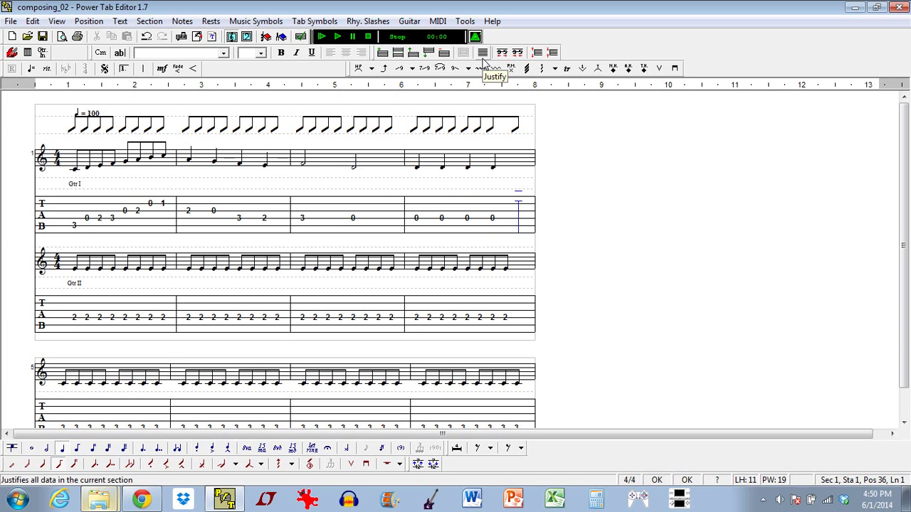
pyautogui.click(483, 56)
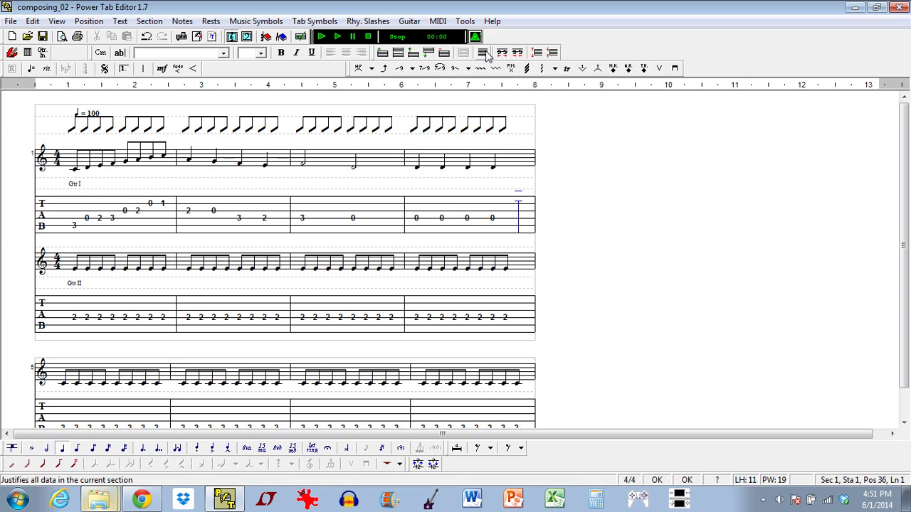
# Step: Add a third guitar to the song, described as Guitar III, with the Acoustic Guitar (steel) MIDI instrument
pyautogui.click(75, 226)
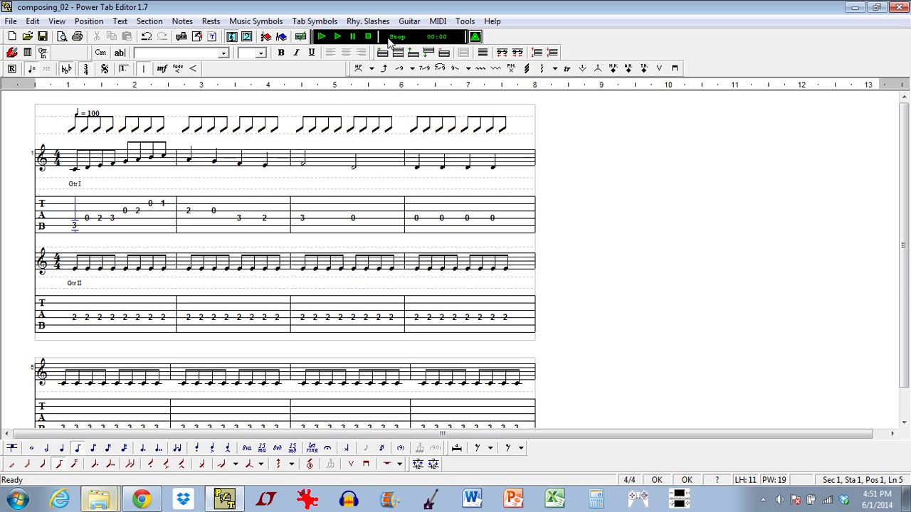
pyautogui.click(409, 20)
pyautogui.click(429, 38)
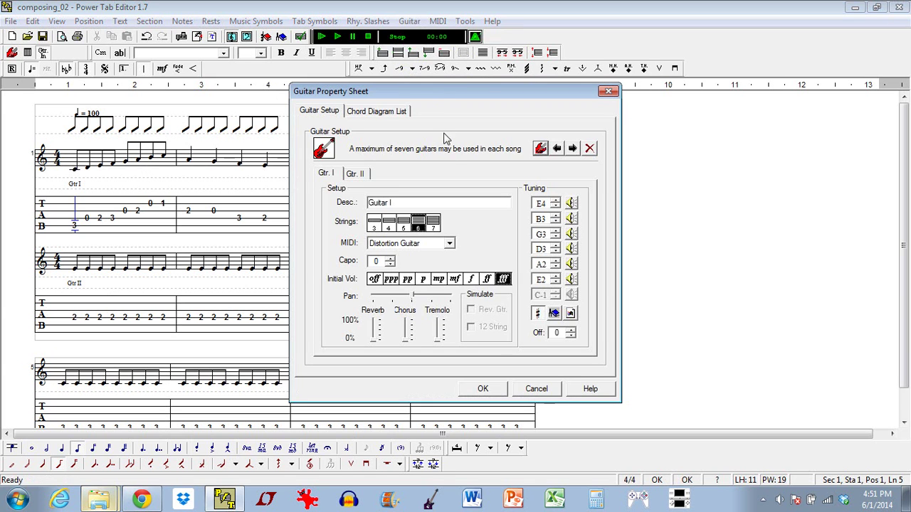
pyautogui.click(540, 149)
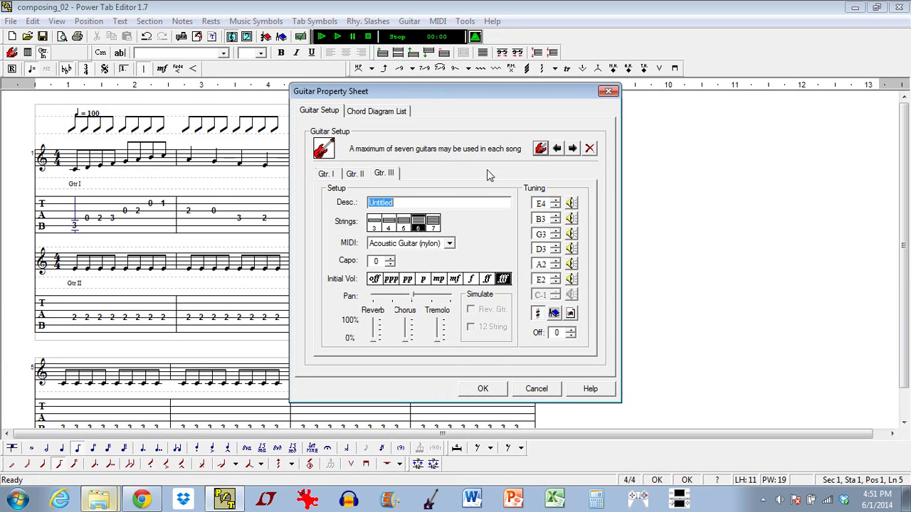
pyautogui.write('Guitar III')
pyautogui.click(435, 244)
pyautogui.click(435, 264)
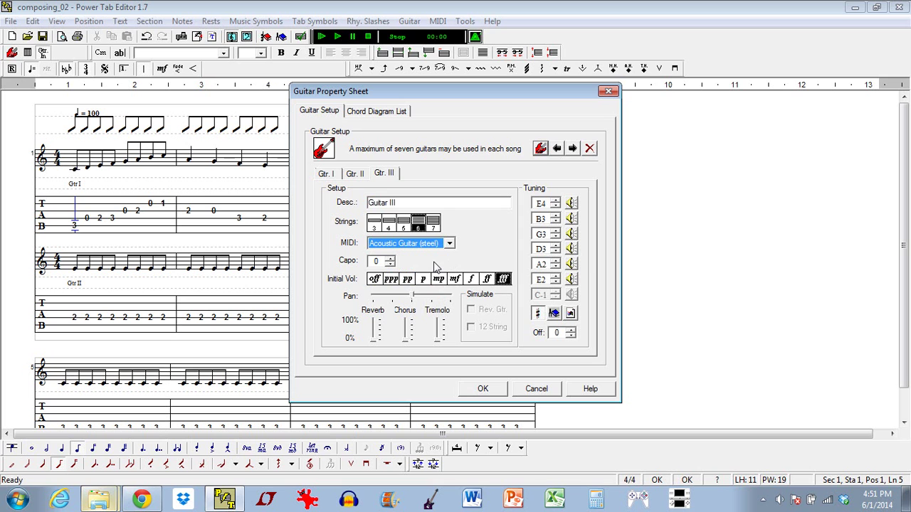
# Step: Change Guitar II's MIDI instrument to Acoustic Guitar (steel)
pyautogui.click(358, 173)
pyautogui.click(448, 244)
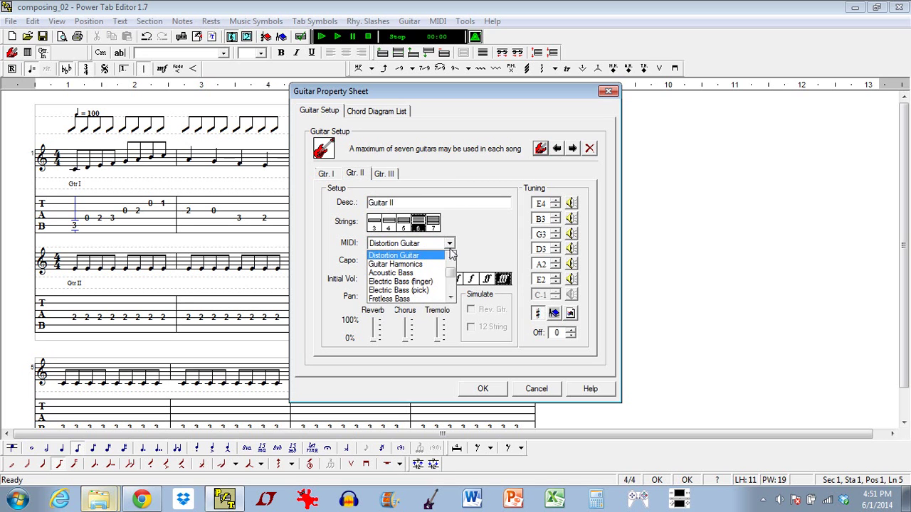
pyautogui.click(451, 257)
pyautogui.click(451, 257)
pyautogui.click(451, 257)
pyautogui.click(451, 257)
pyautogui.click(451, 257)
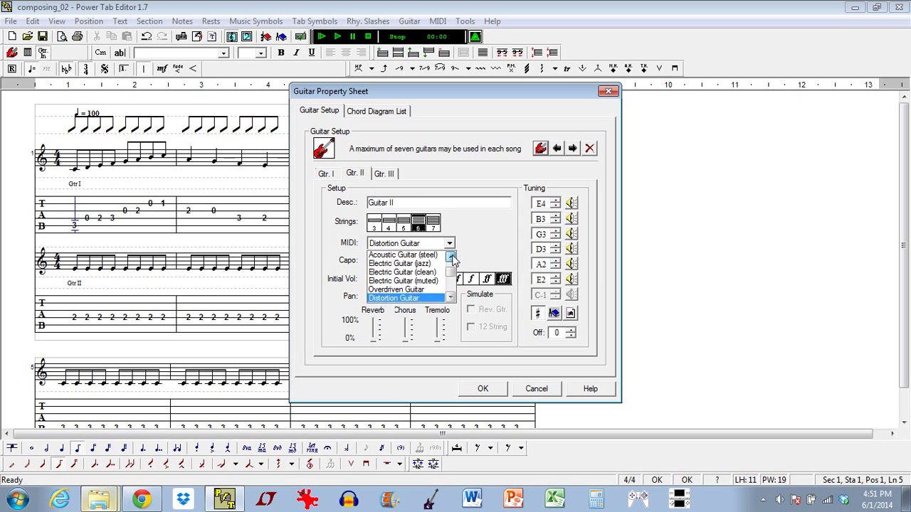
pyautogui.click(451, 257)
pyautogui.click(441, 264)
# Step: Change Guitar I's MIDI instrument to Acoustic Guitar (steel) and apply the guitar setup
pyautogui.click(336, 177)
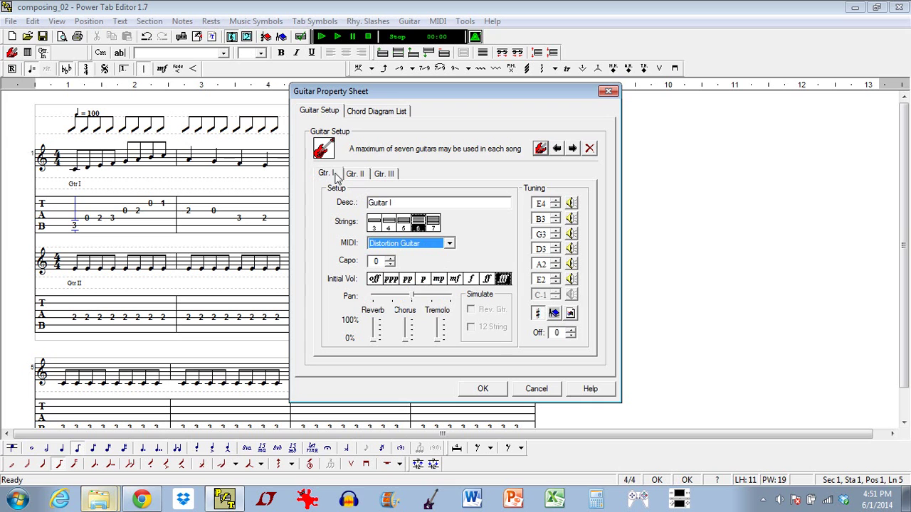
pyautogui.click(449, 244)
pyautogui.click(451, 256)
pyautogui.click(451, 257)
pyautogui.click(451, 257)
pyautogui.click(451, 257)
pyautogui.click(451, 257)
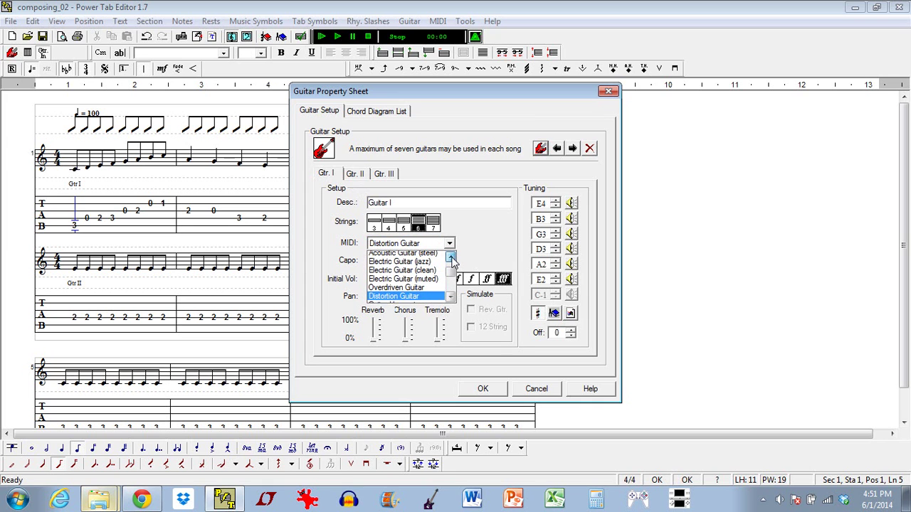
pyautogui.click(451, 257)
pyautogui.click(441, 261)
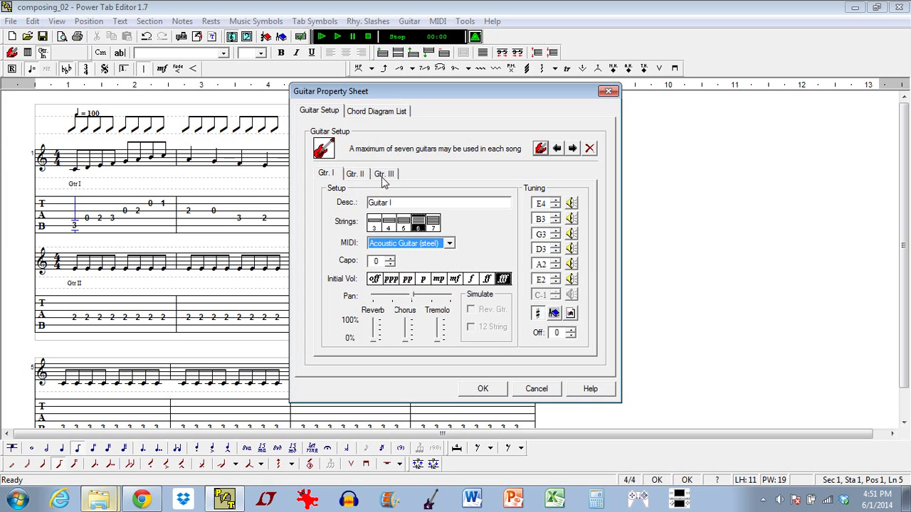
pyautogui.click(385, 175)
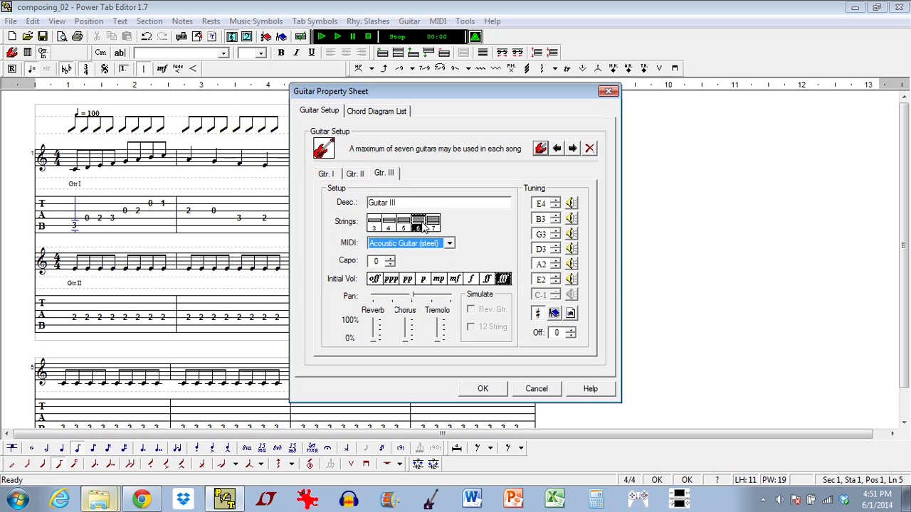
pyautogui.click(488, 393)
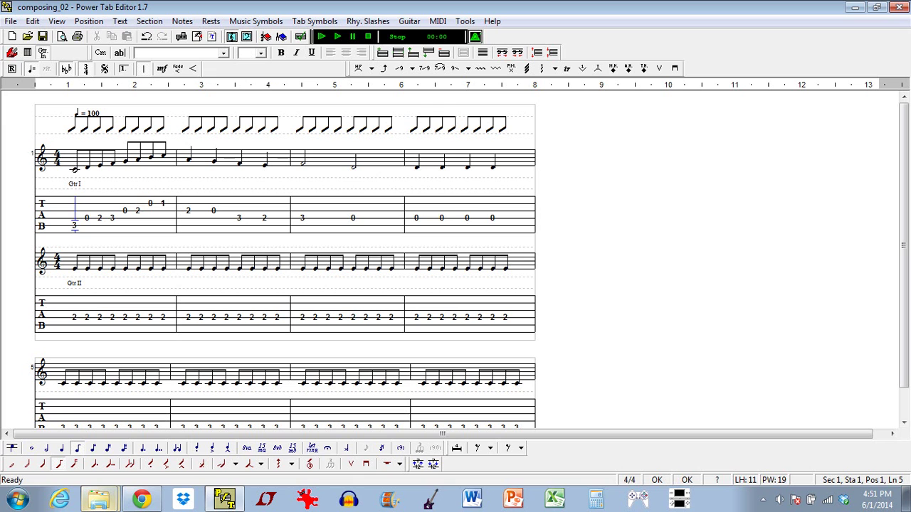
# Step: Replace the first position's guitar-in marker, activating Guitar I on the first staff and Guitar III in the rhythm slashes
pyautogui.click(45, 60)
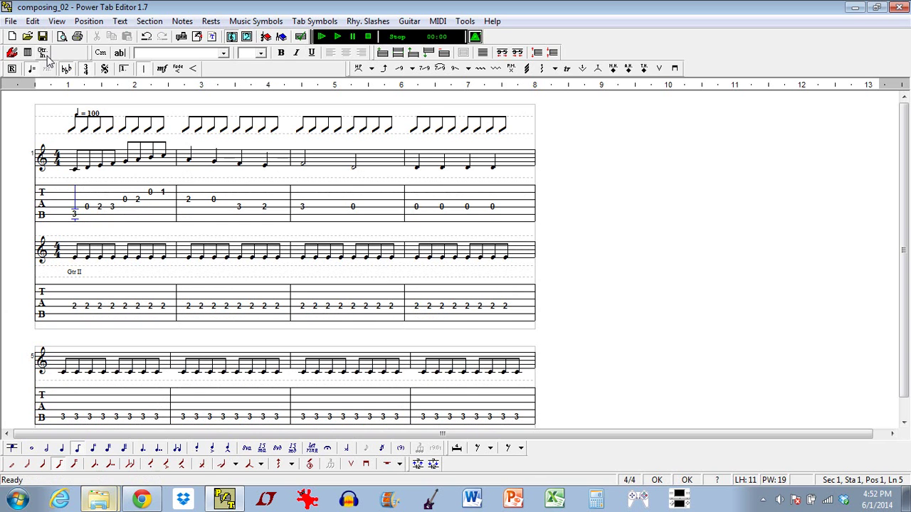
pyautogui.click(44, 56)
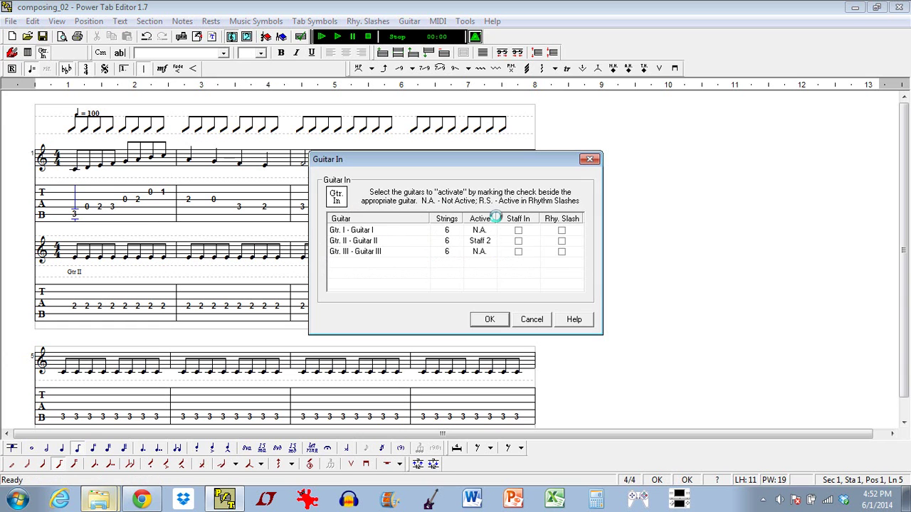
pyautogui.click(518, 230)
pyautogui.click(486, 319)
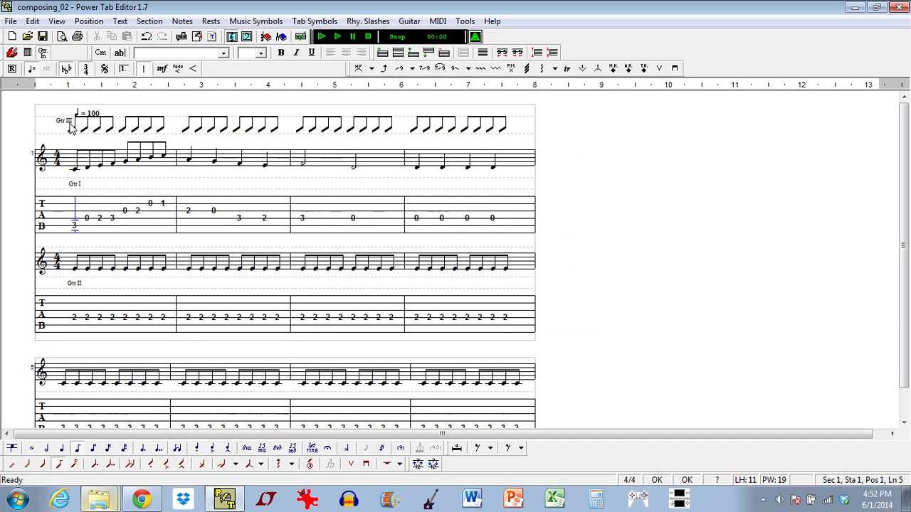
# Step: Play back the score through the first section to hear the three guitars, and stop playback
pyautogui.click(323, 38)
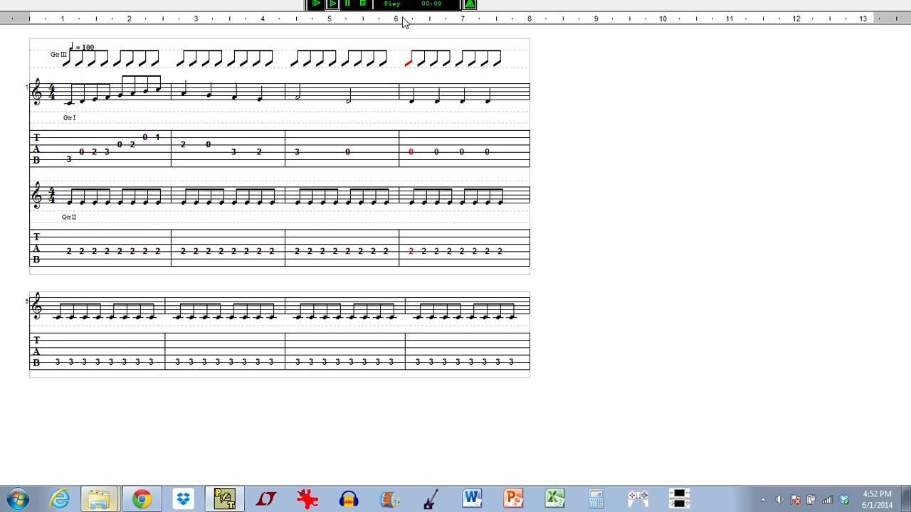
pyautogui.click(368, 5)
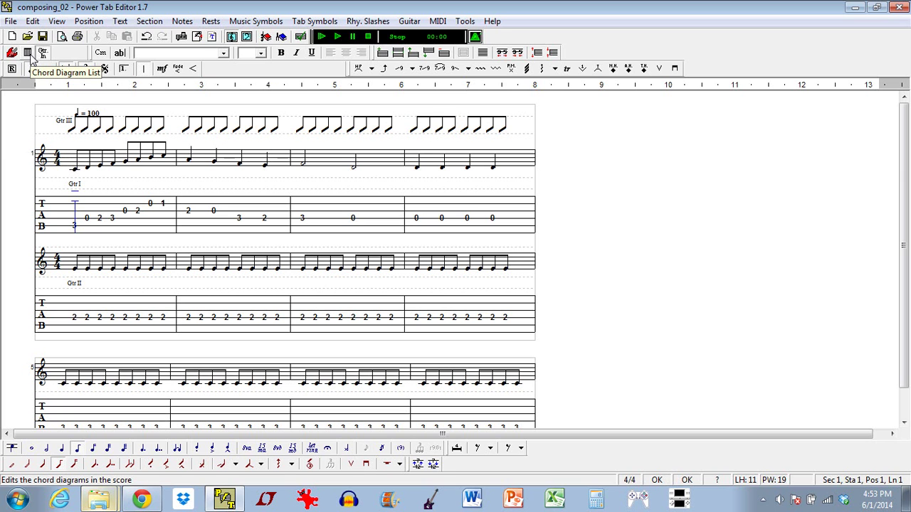
# Step: Create a C chord diagram for Guitar I with A string fret 3, D string fret 2, B string fret 1 and low E muted
pyautogui.click(27, 52)
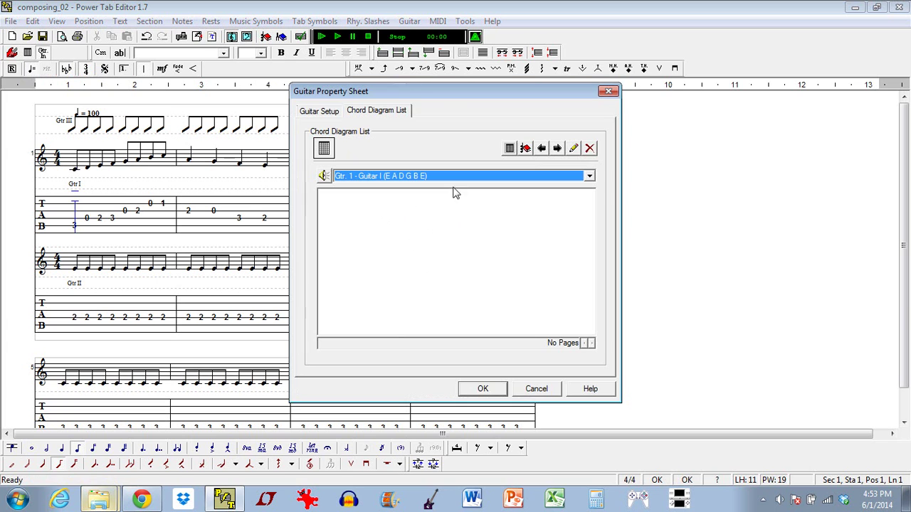
pyautogui.click(509, 149)
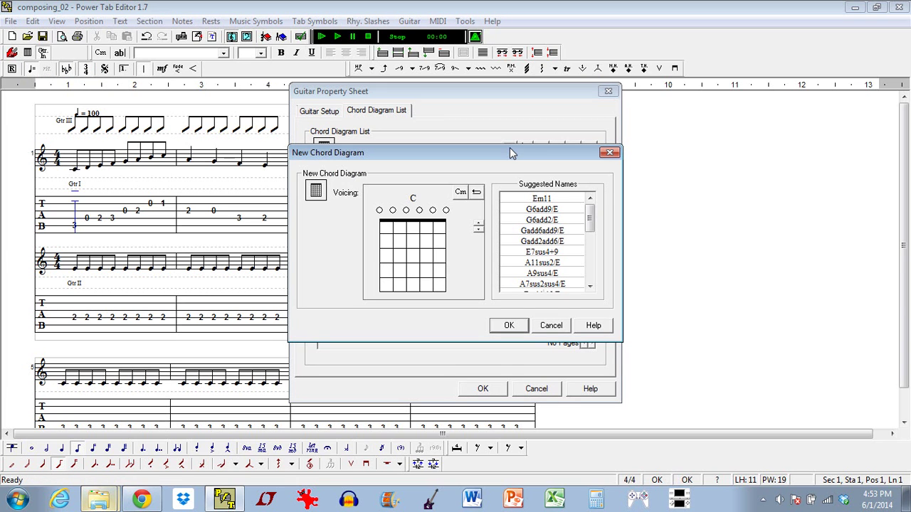
pyautogui.click(393, 256)
pyautogui.click(405, 242)
pyautogui.click(432, 228)
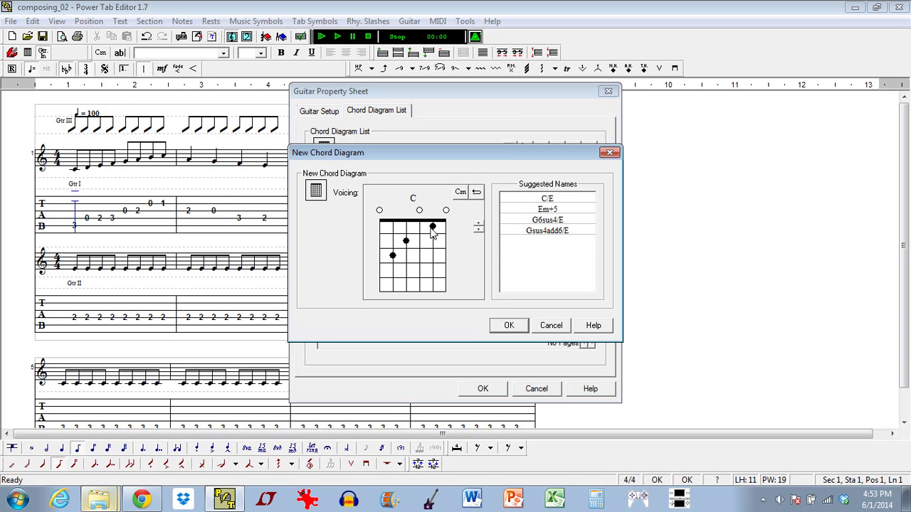
pyautogui.click(380, 211)
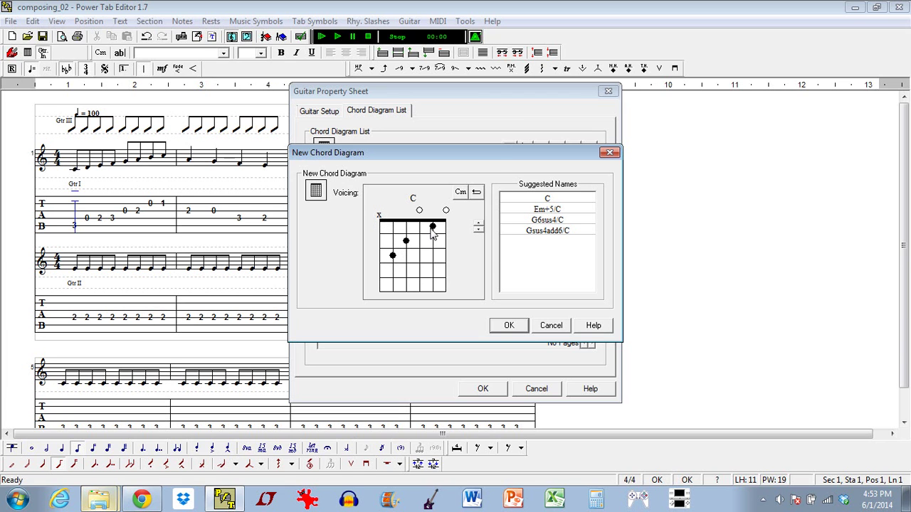
pyautogui.click(380, 214)
pyautogui.click(380, 214)
pyautogui.click(380, 215)
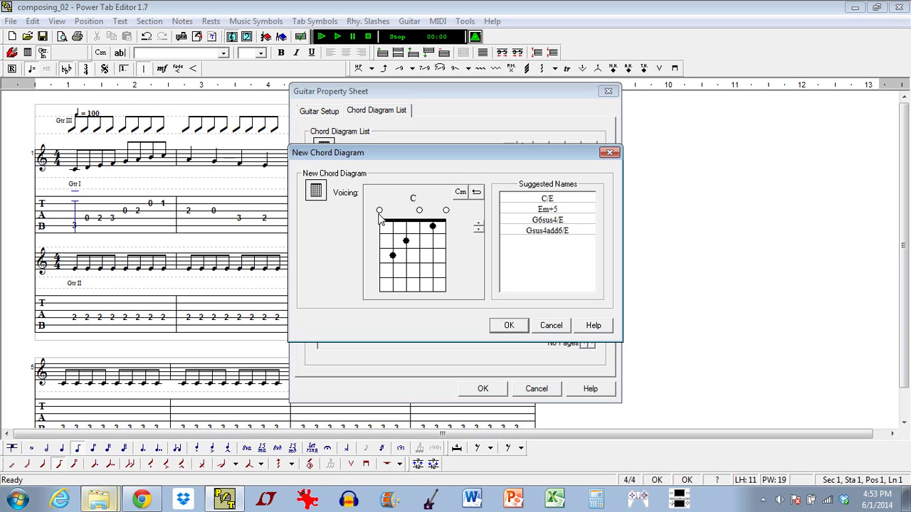
pyautogui.click(379, 214)
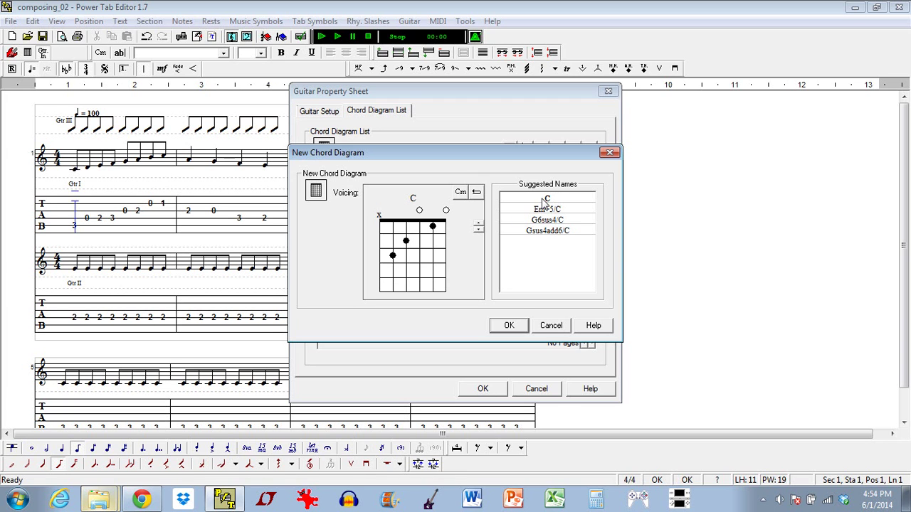
pyautogui.click(502, 324)
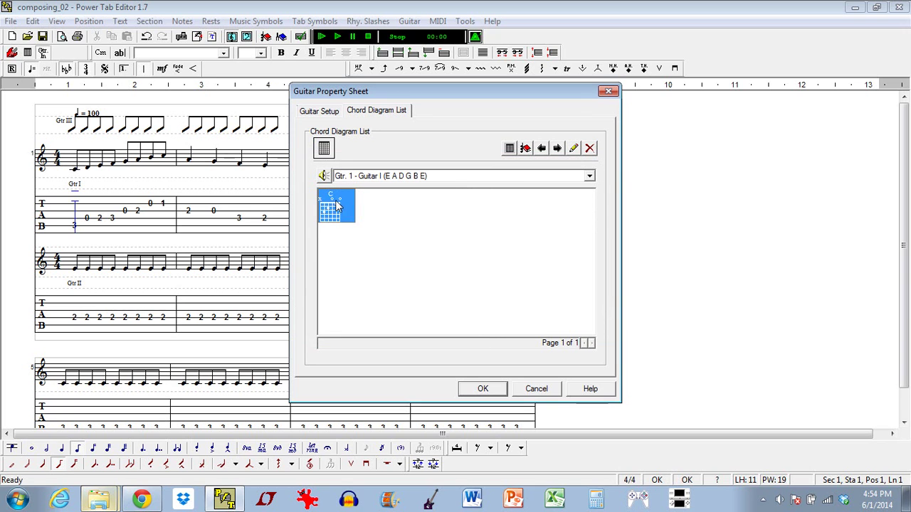
# Step: Create an Em chord diagram with the A and D strings at fret 2, using the suggested name Em
pyautogui.click(510, 148)
pyautogui.click(392, 242)
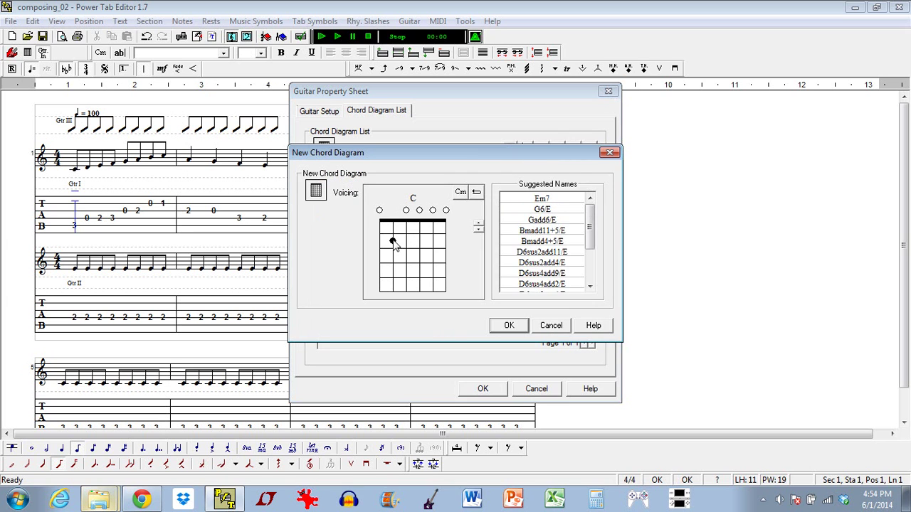
pyautogui.click(405, 242)
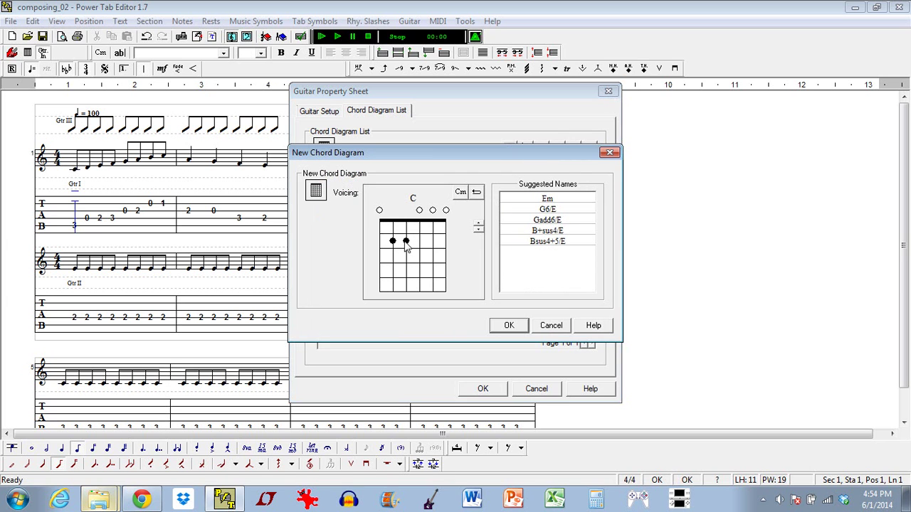
pyautogui.click(534, 200)
pyautogui.click(505, 323)
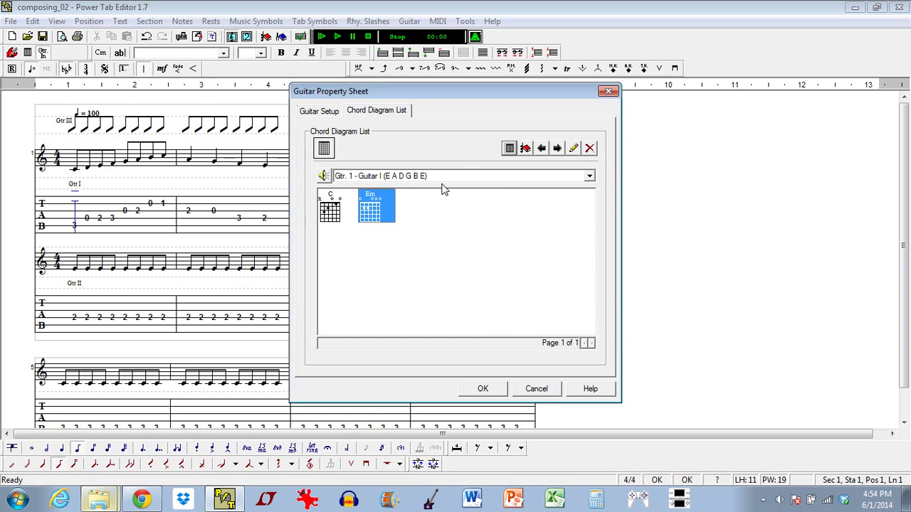
# Step: Create a G chord diagram with both E strings at fret 3 and the A string at fret 2, and apply the chord list
pyautogui.click(511, 147)
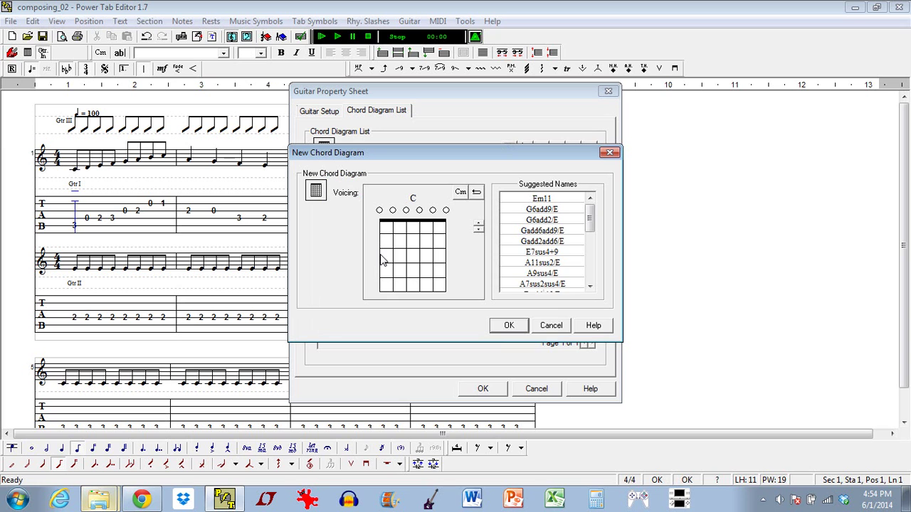
pyautogui.click(379, 256)
pyautogui.click(392, 241)
pyautogui.click(446, 255)
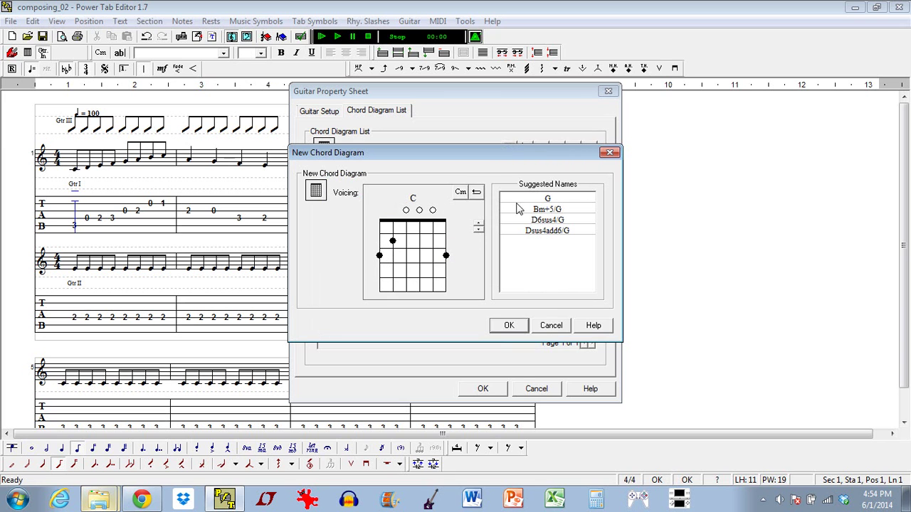
pyautogui.click(542, 200)
pyautogui.click(508, 325)
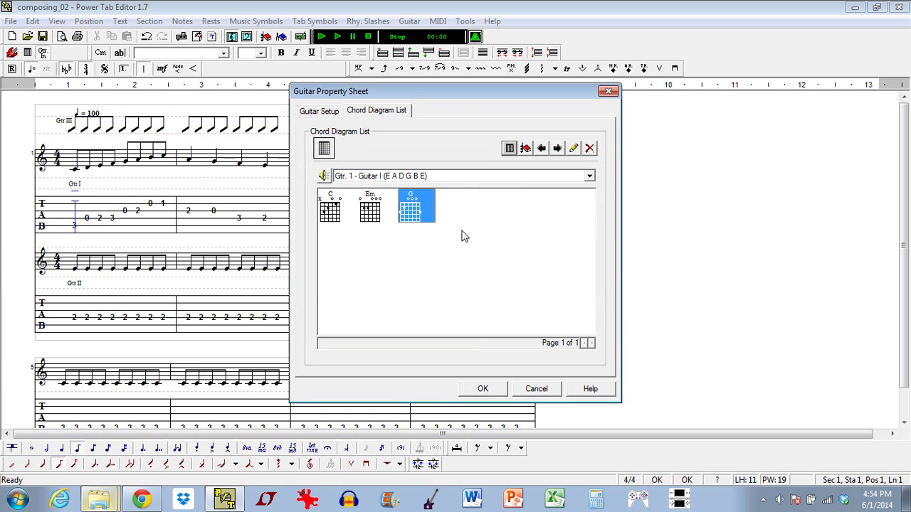
pyautogui.click(487, 396)
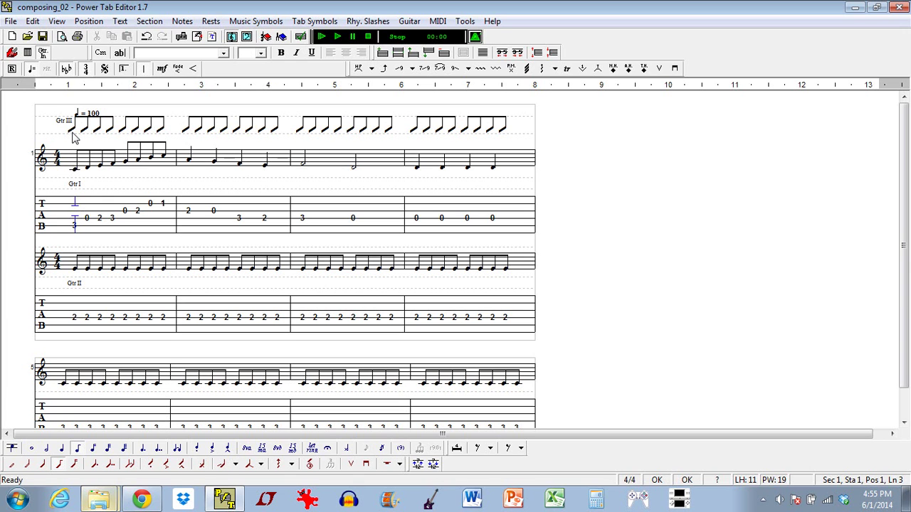
# Step: Insert the cached chord names C at the start of the first measure and Em at the start of the second measure
pyautogui.click(101, 56)
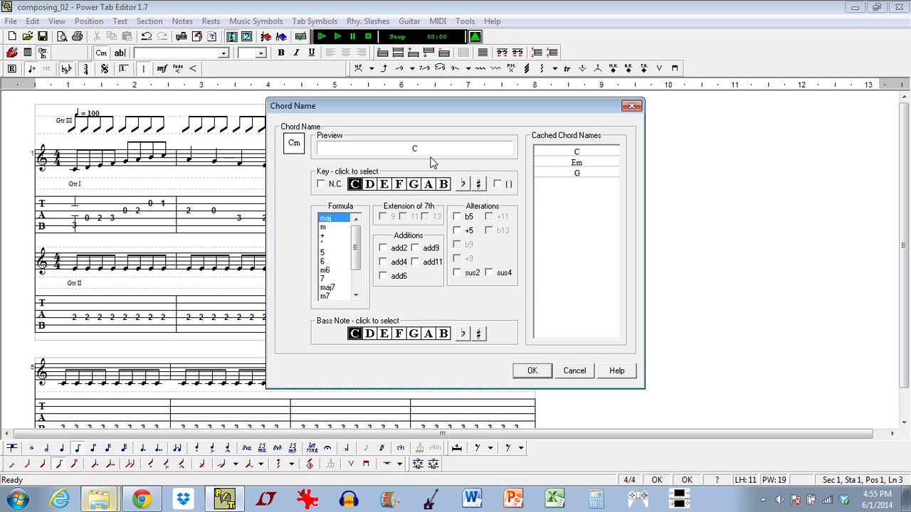
pyautogui.doubleClick(581, 152)
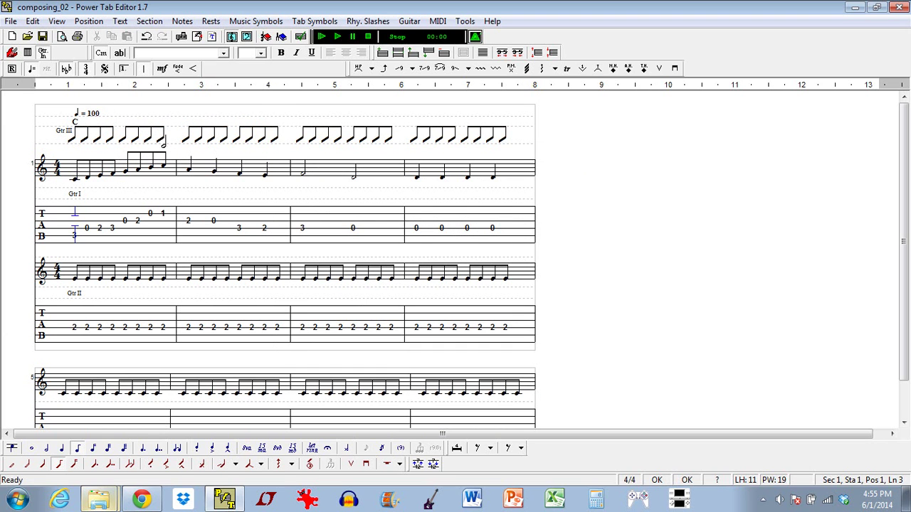
pyautogui.click(190, 222)
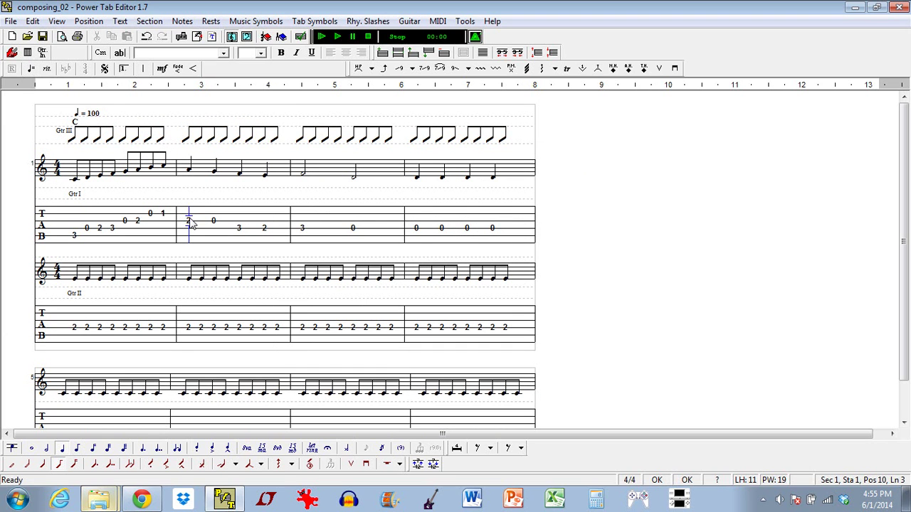
pyautogui.click(100, 53)
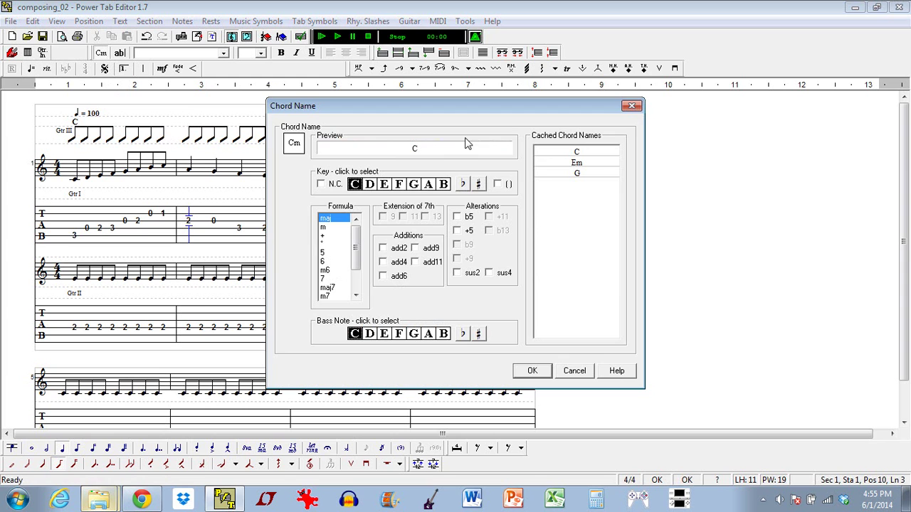
pyautogui.doubleClick(574, 163)
# Step: Insert the cached chord name G at the start of the third measure, and play back the score
pyautogui.click(304, 226)
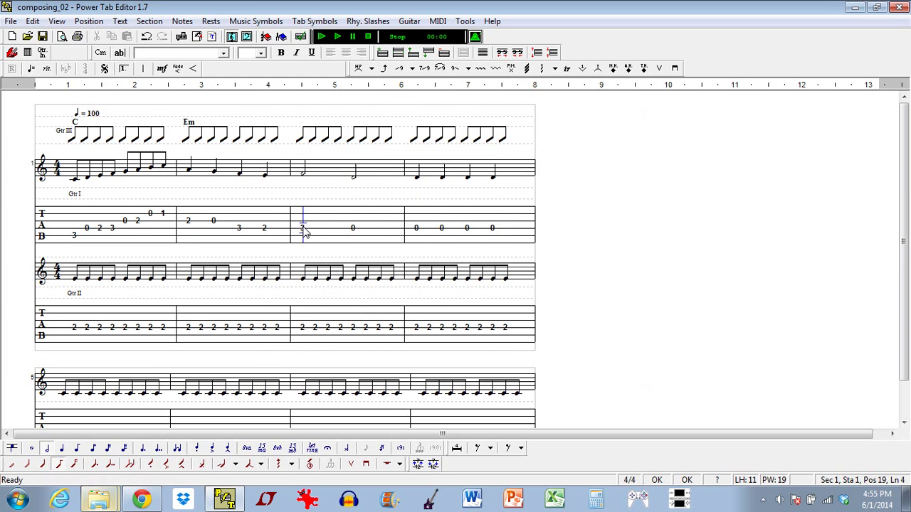
pyautogui.click(100, 53)
pyautogui.doubleClick(543, 173)
pyautogui.click(322, 37)
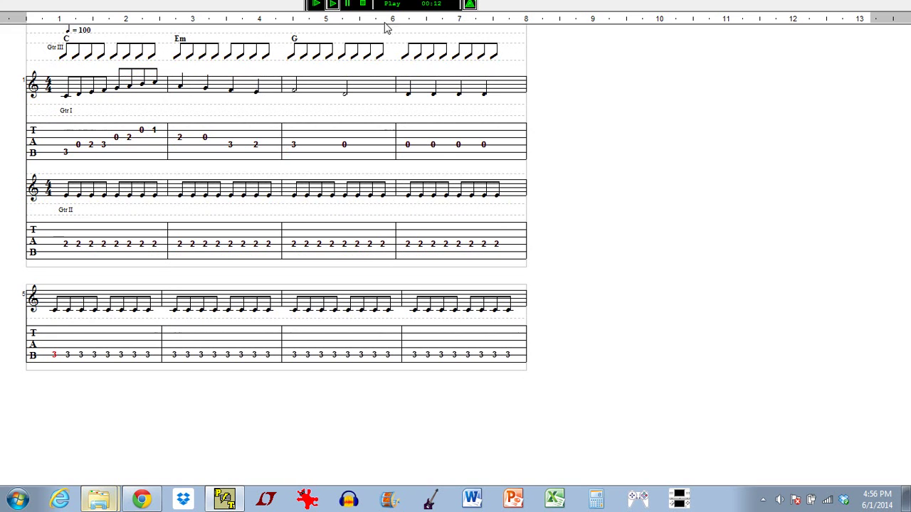
pyautogui.click(362, 4)
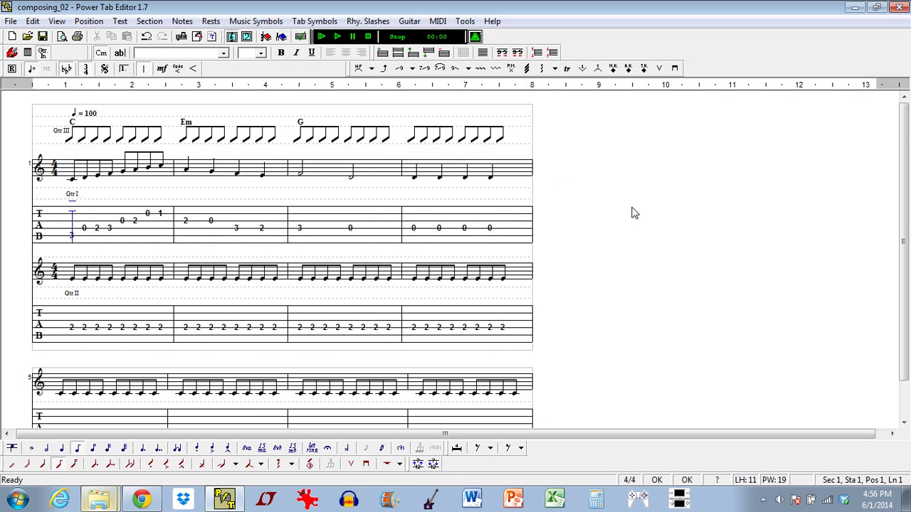
# Step: Set Guitar III's initial volume to mp in the guitar setup, and play the score to check the balance
pyautogui.click(410, 21)
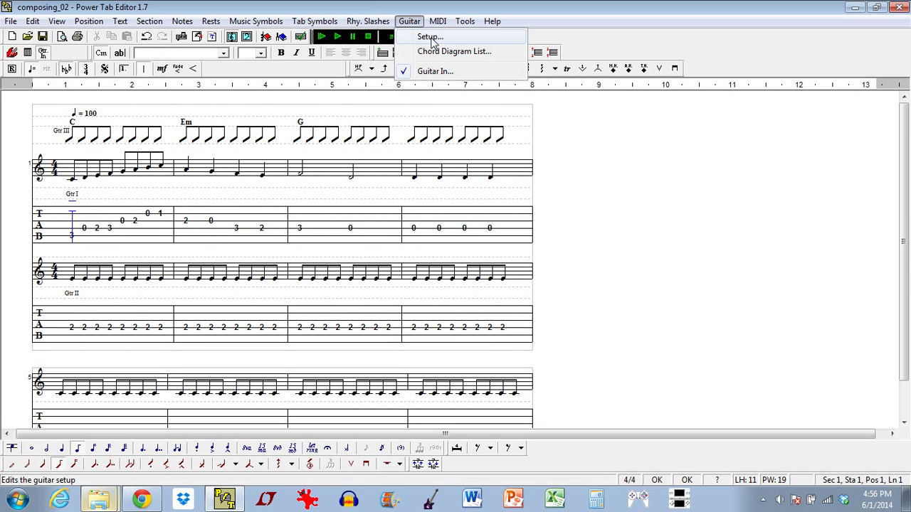
pyautogui.click(430, 38)
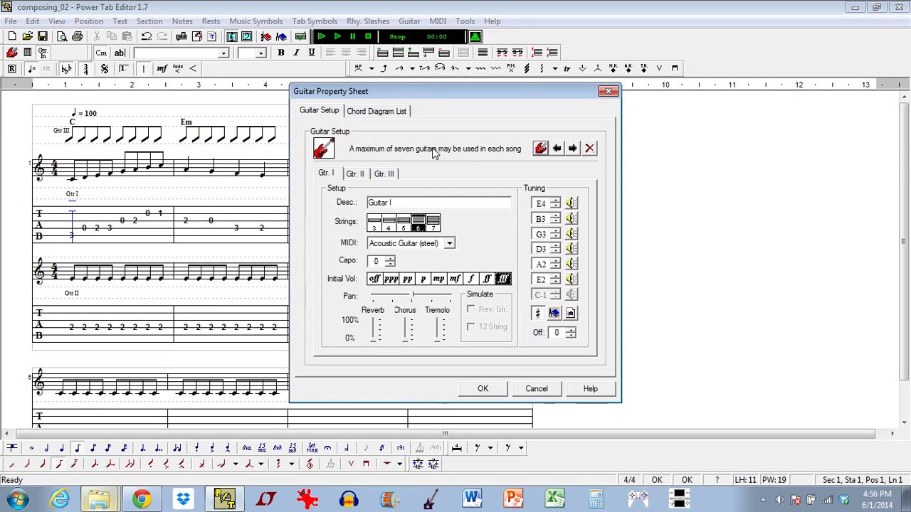
pyautogui.click(386, 175)
pyautogui.click(354, 174)
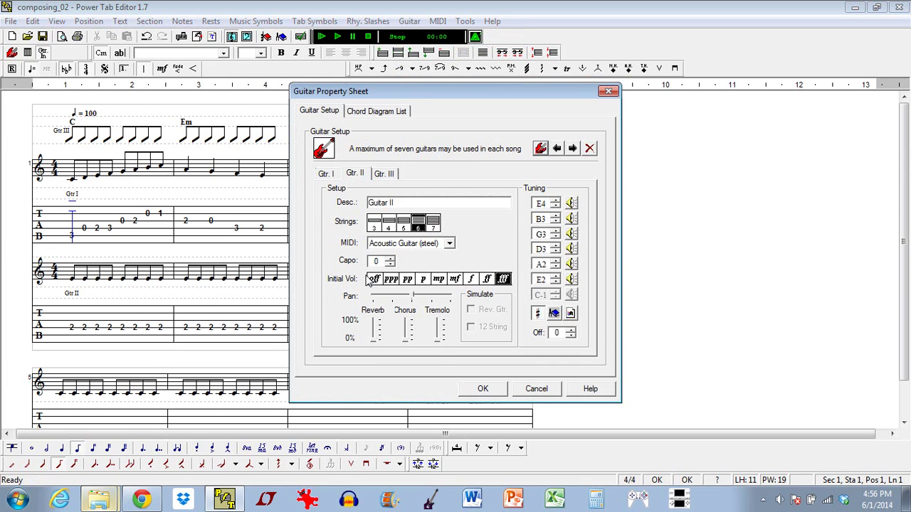
pyautogui.click(327, 174)
pyautogui.click(360, 175)
pyautogui.click(385, 178)
pyautogui.click(441, 281)
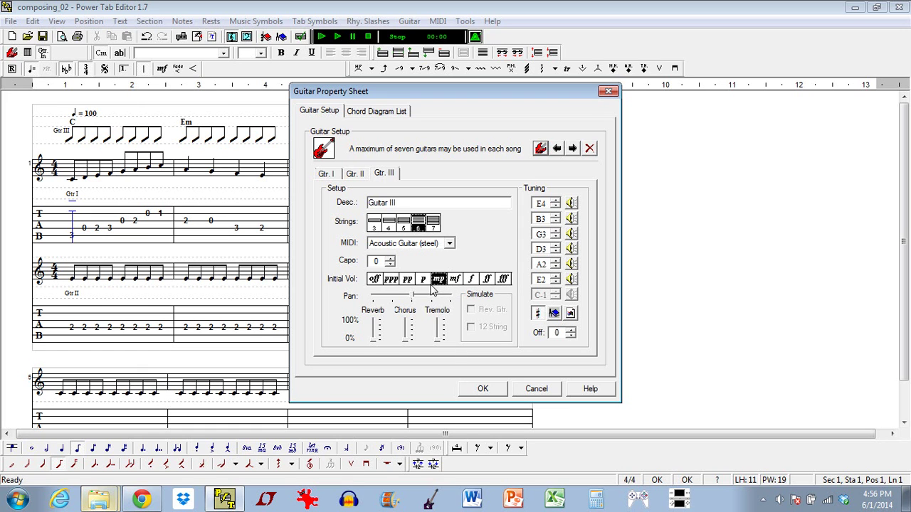
pyautogui.click(478, 390)
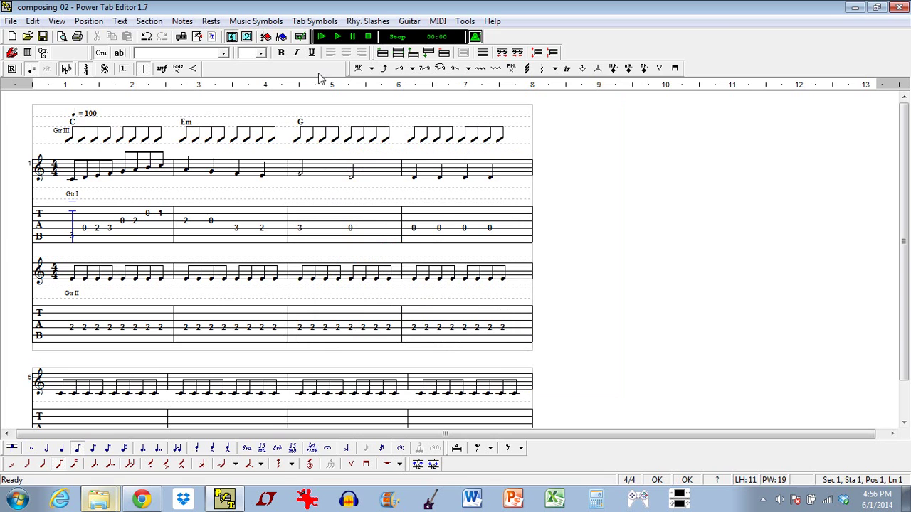
pyautogui.click(321, 36)
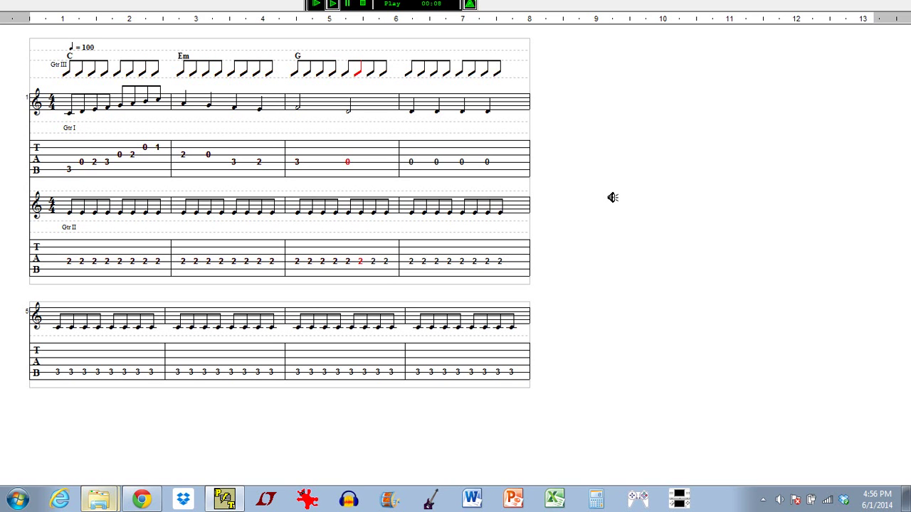
pyautogui.click(362, 5)
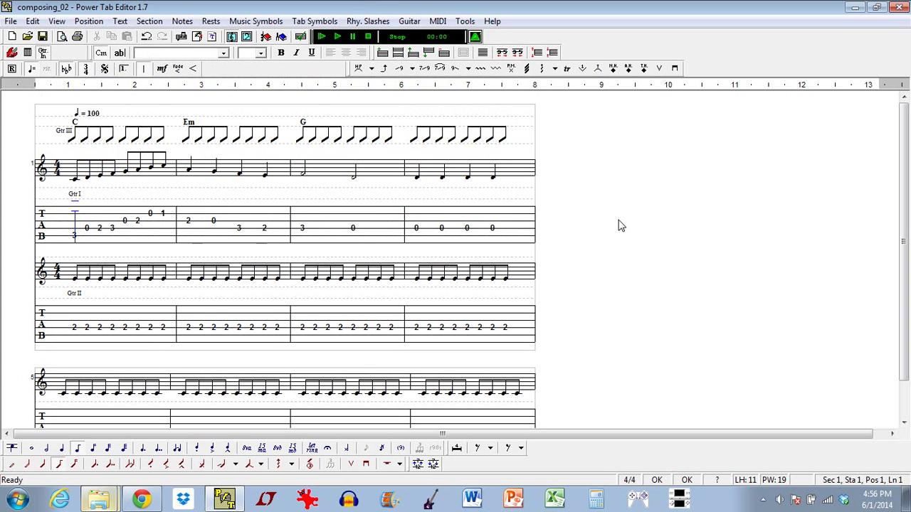